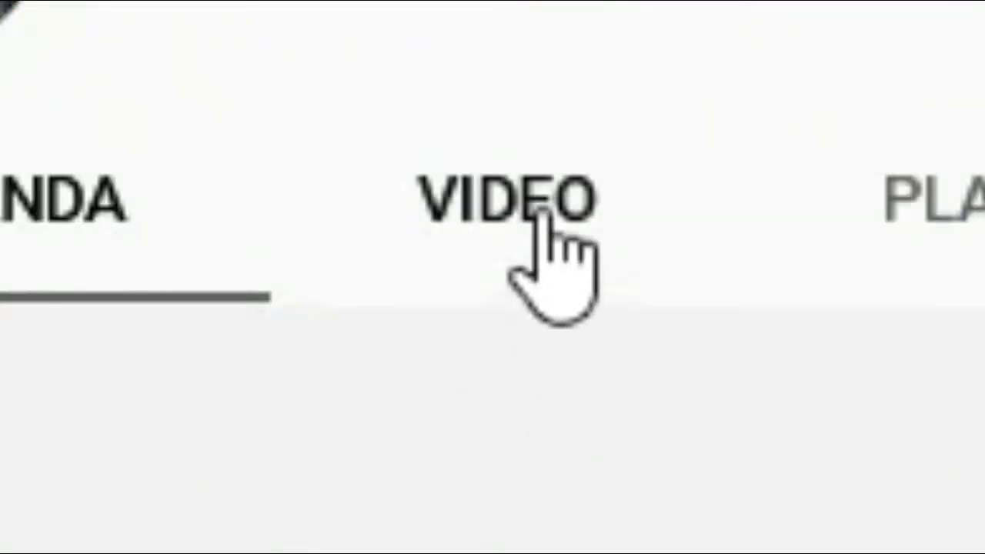
Show the uploaded videos of the ZiMiNa Channel on YouTube and browse through the list
click(548, 246)
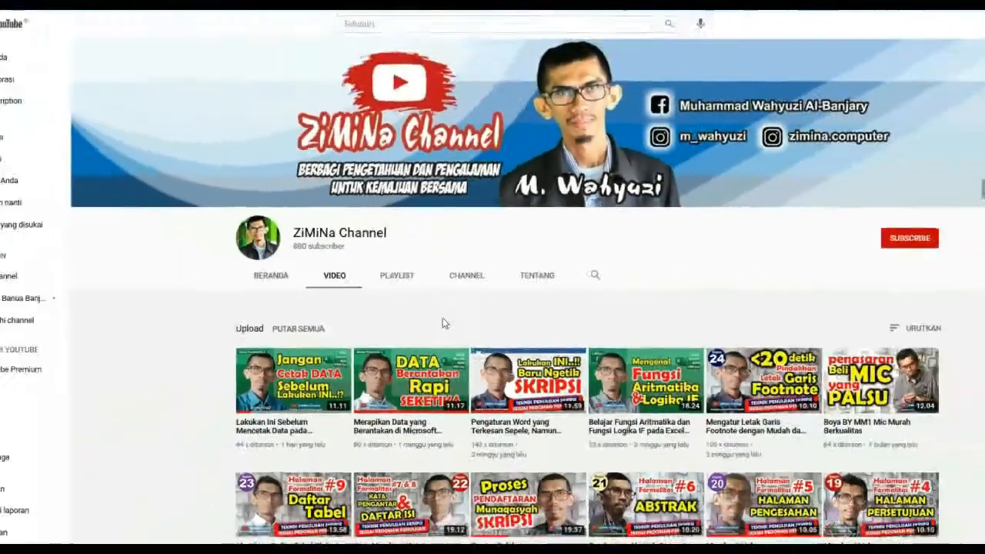
scroll(423, 316, down, 3)
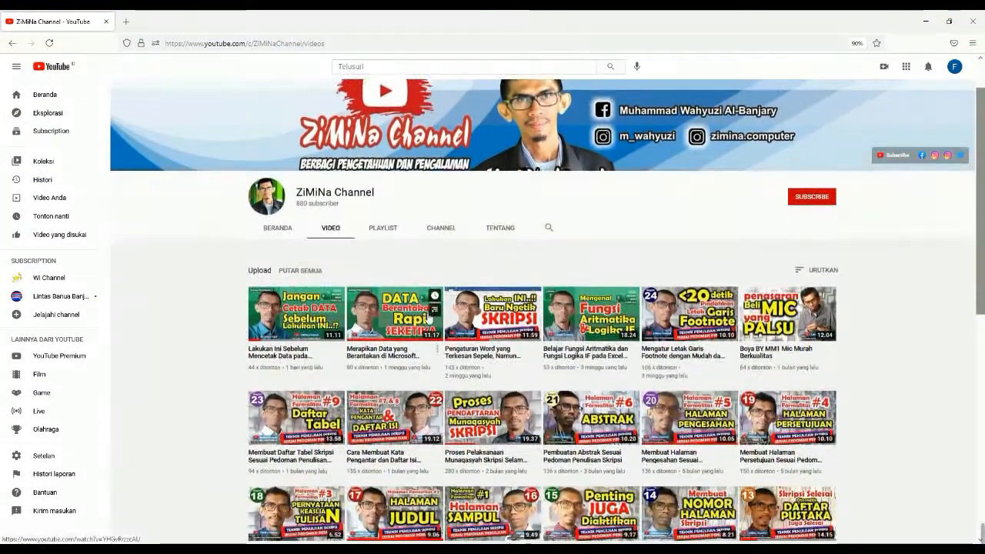
scroll(472, 510, down, 2)
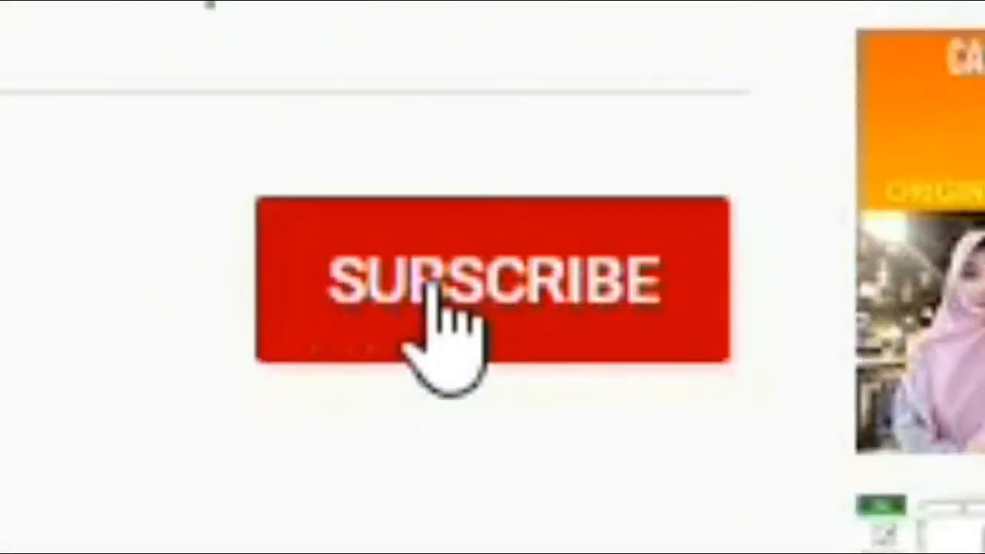
Subscribe to the channel and set its notifications to Semua (all)
click(427, 288)
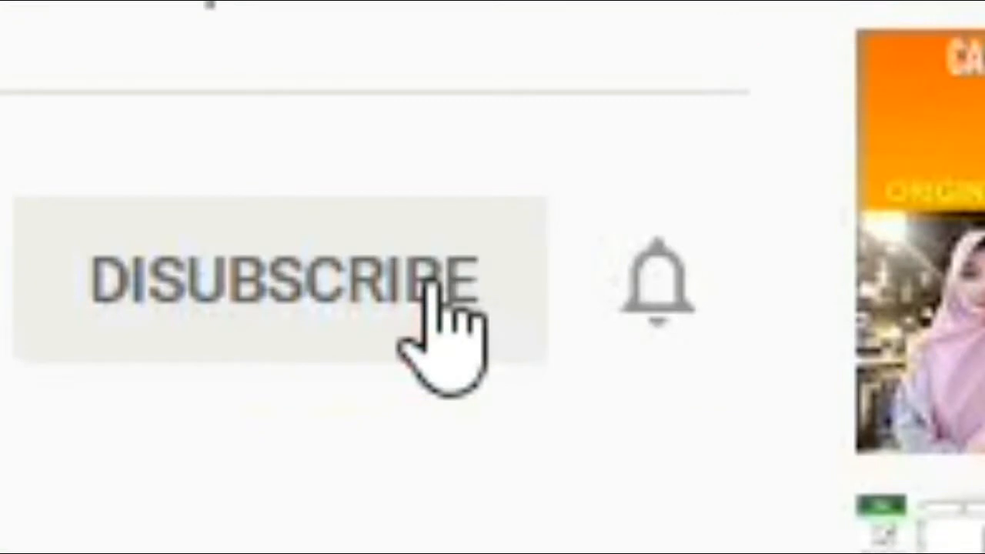
click(670, 280)
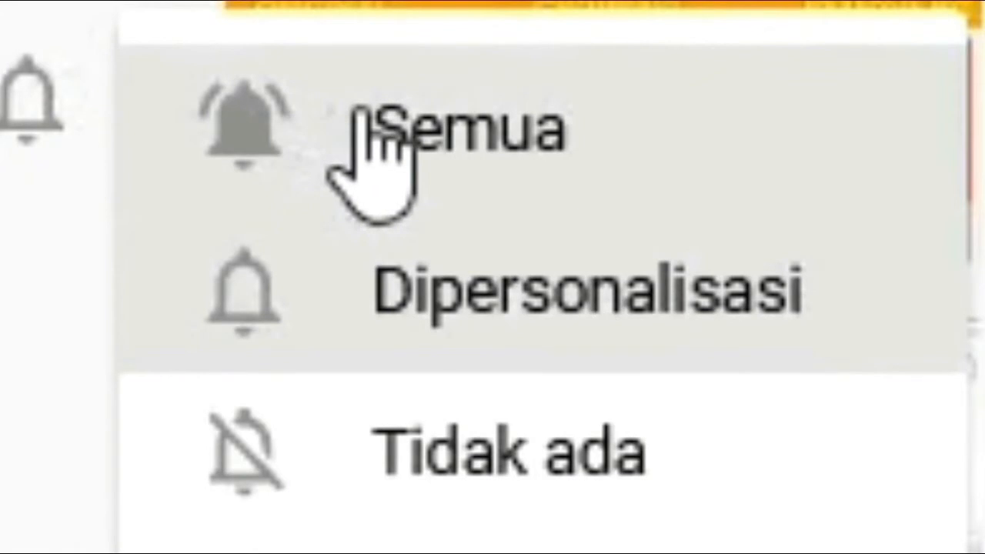
click(361, 127)
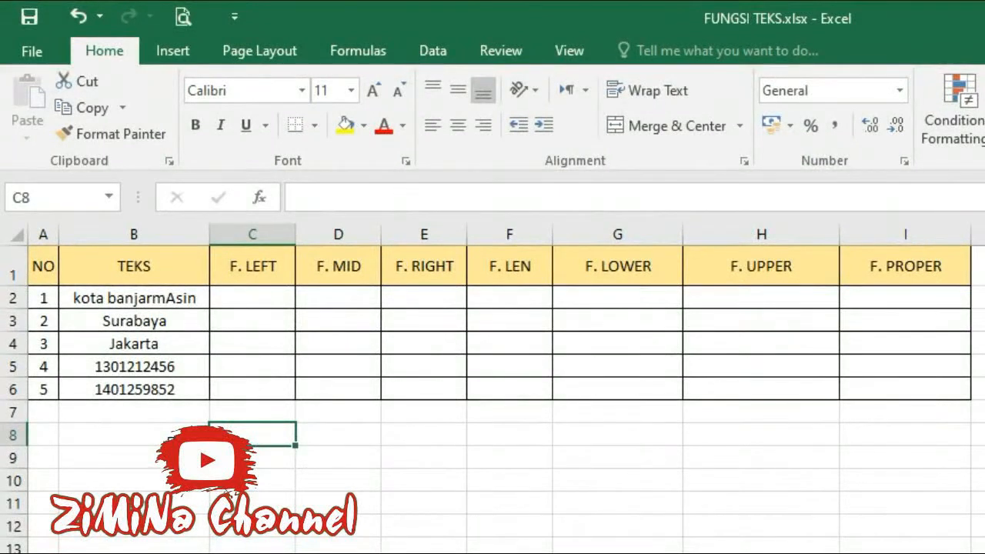
In the FUNGSI TEKS.xlsx workbook in Excel, enter =LEFT(B2;3) in cell C2 and fill the formula down to C6
click(55, 279)
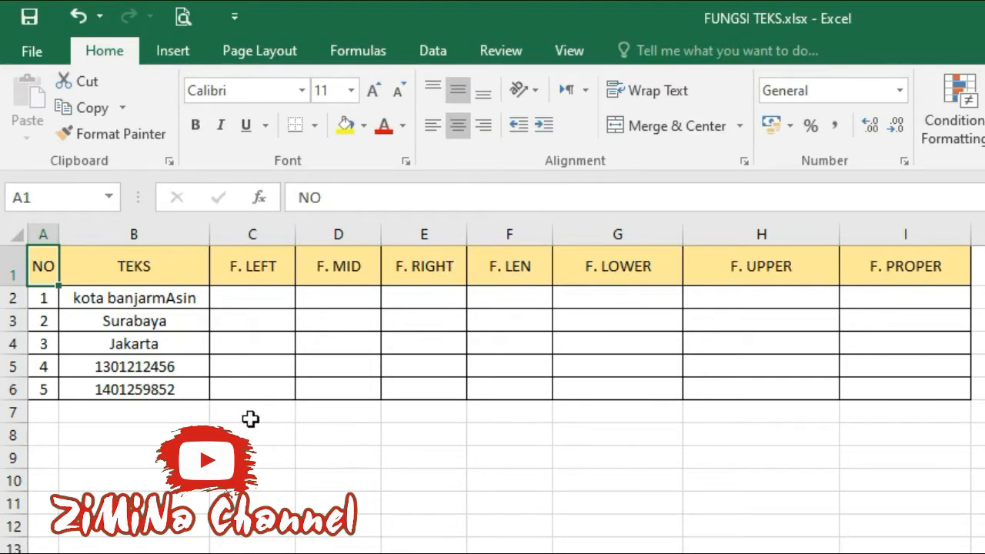
click(259, 304)
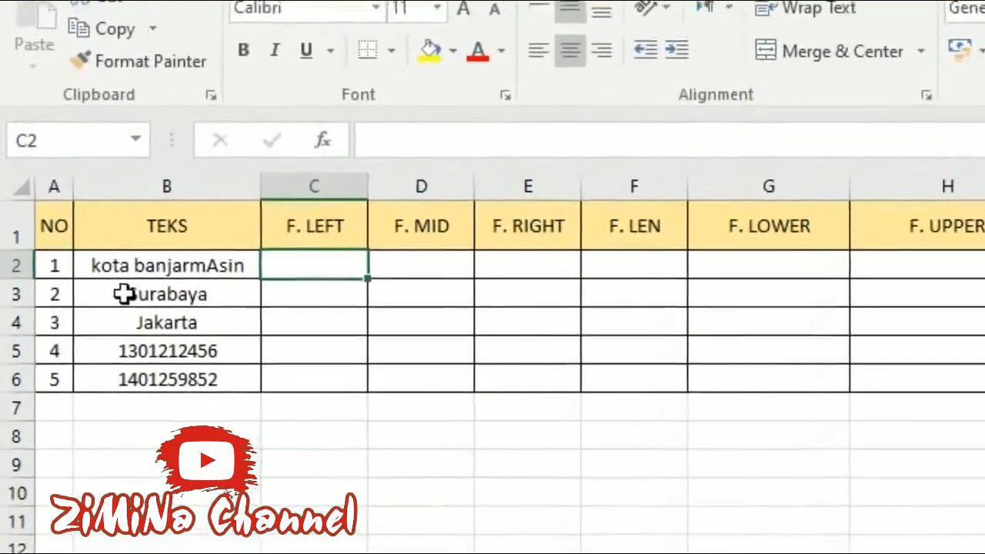
text(=)
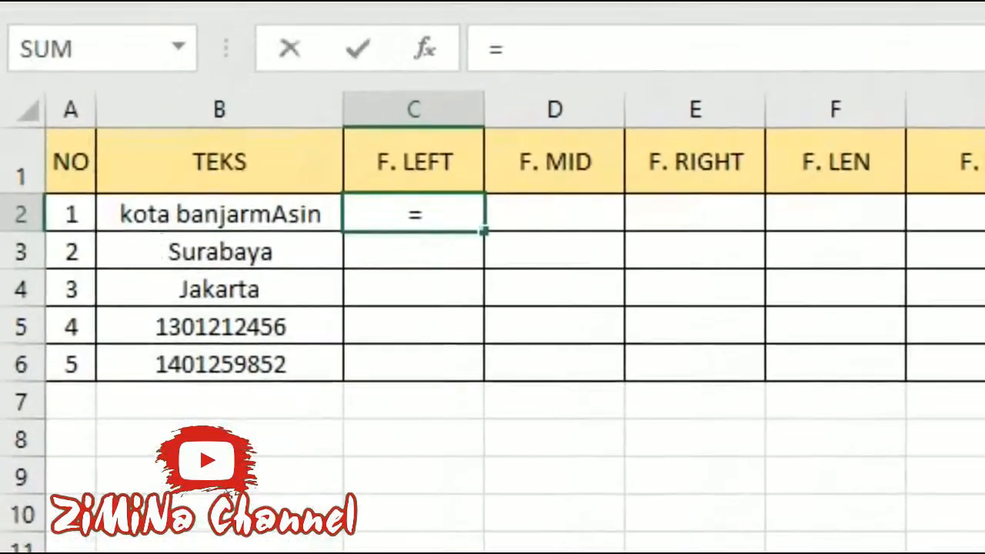
text(LEFT)
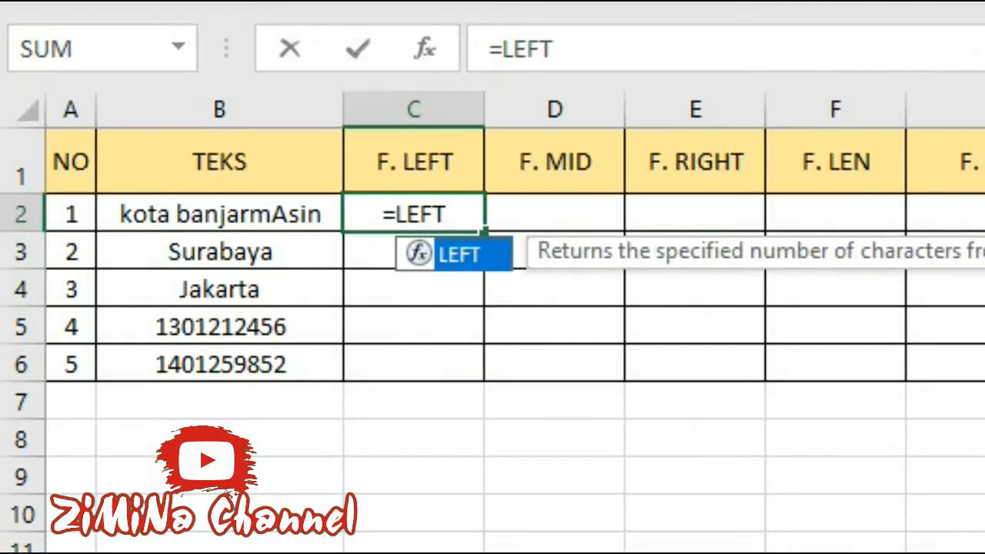
text(()
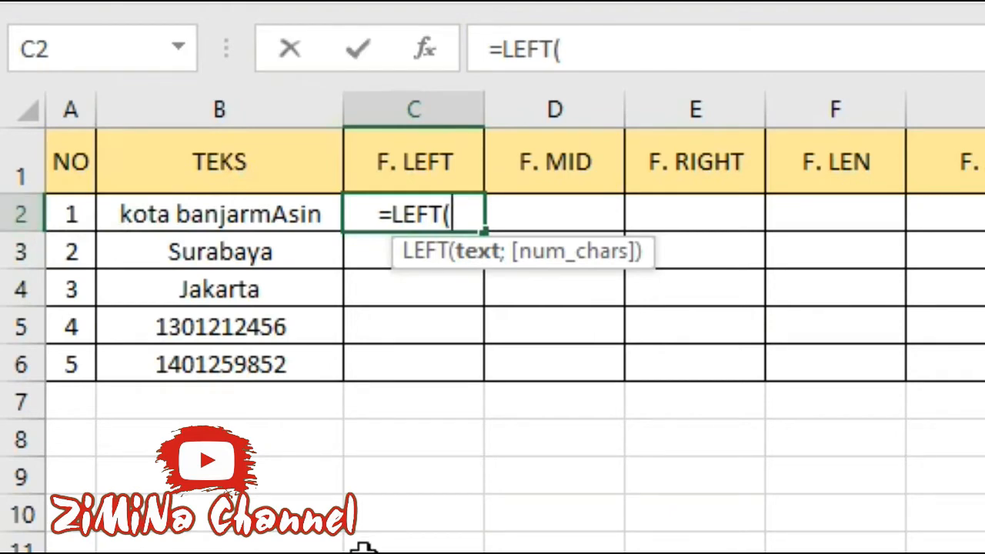
click(240, 223)
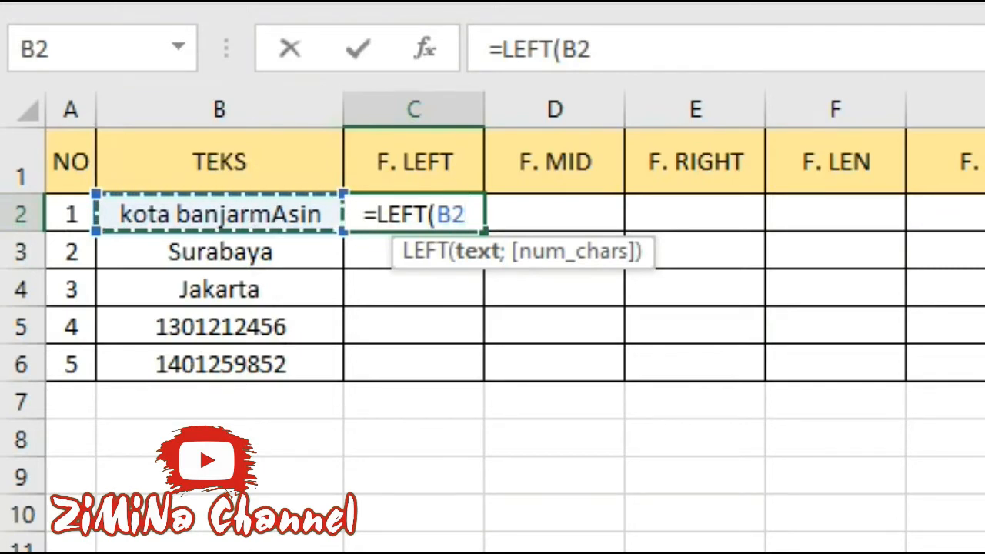
text(;)
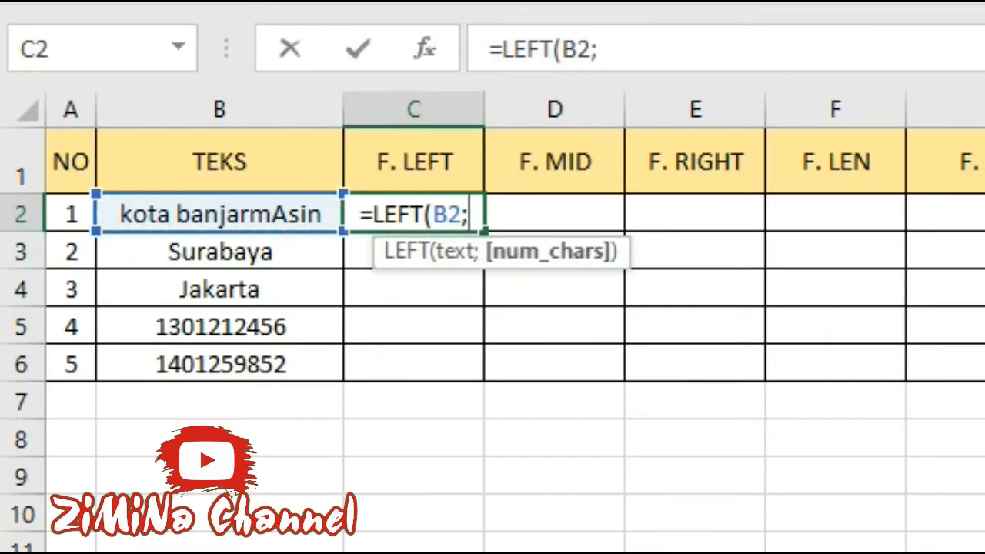
text(3)
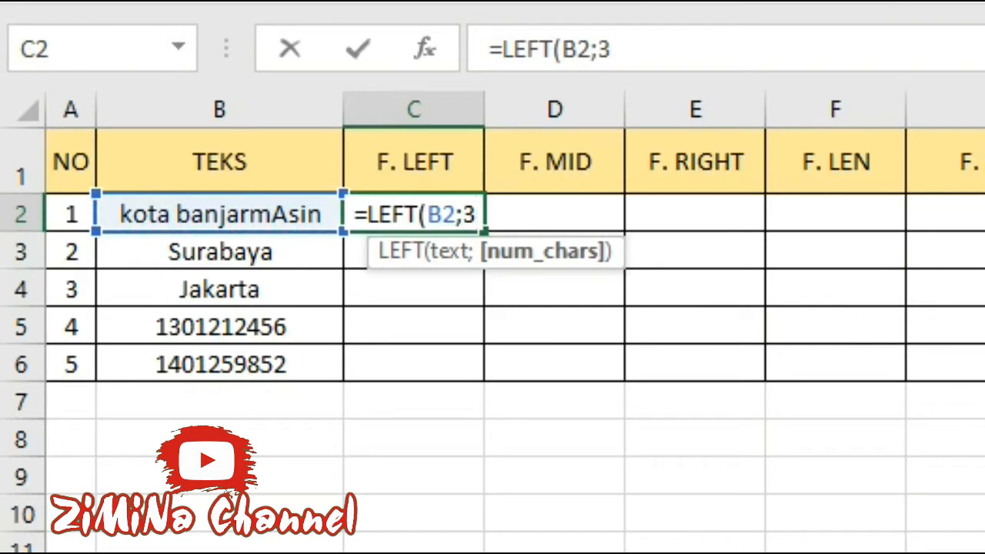
text())
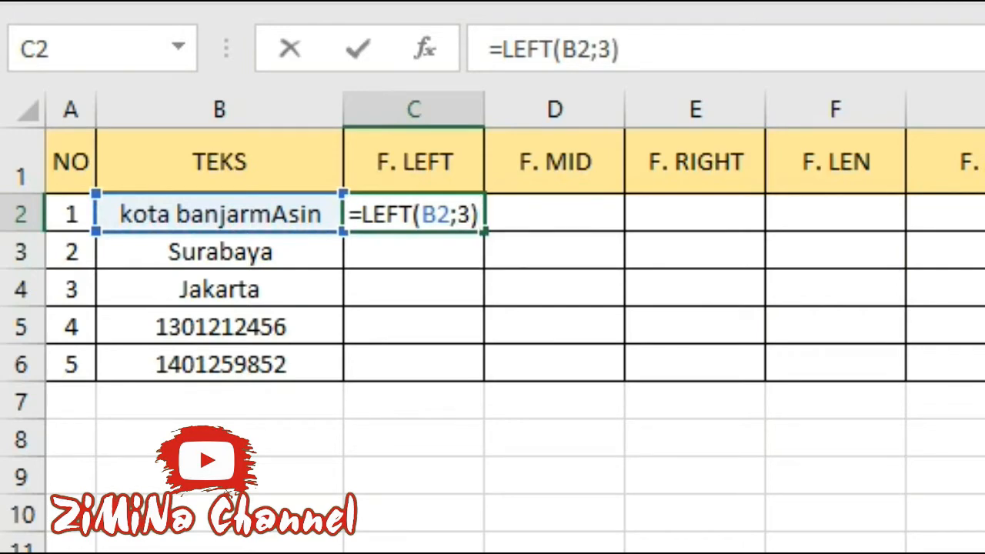
key(Return)
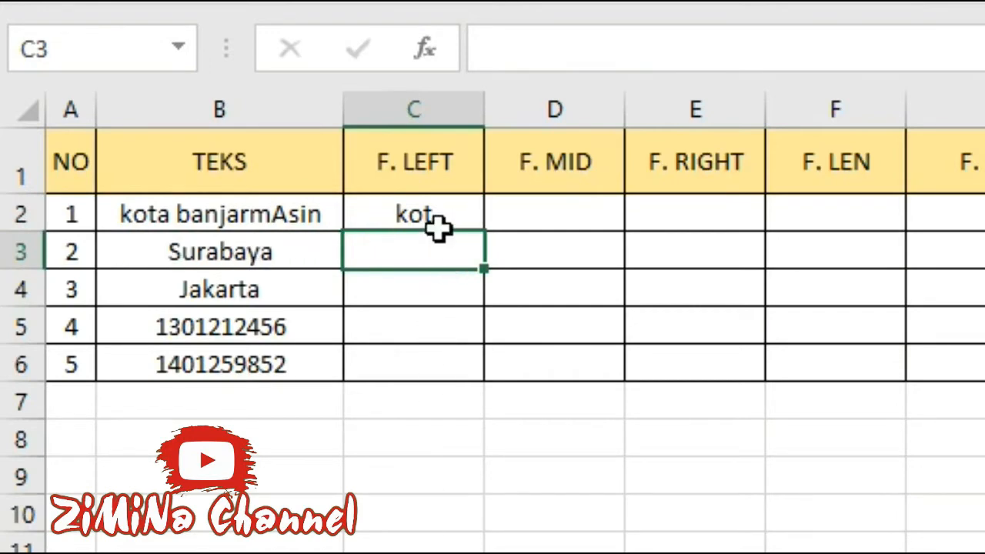
click(439, 225)
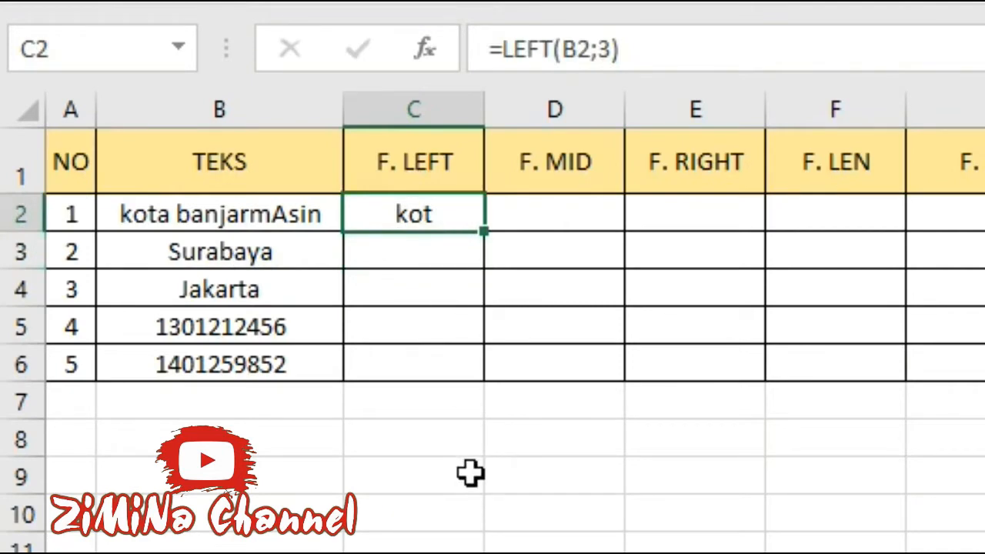
drag(500, 253, 506, 398)
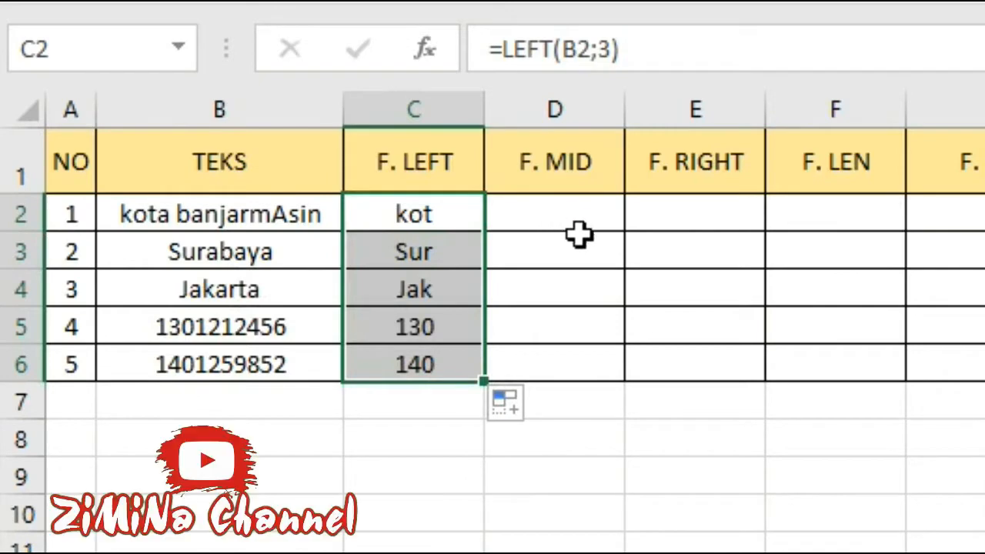
Enter =MID(B2;3;2) in cell D2 of the F. MID column and fill the formula down to D6
click(578, 235)
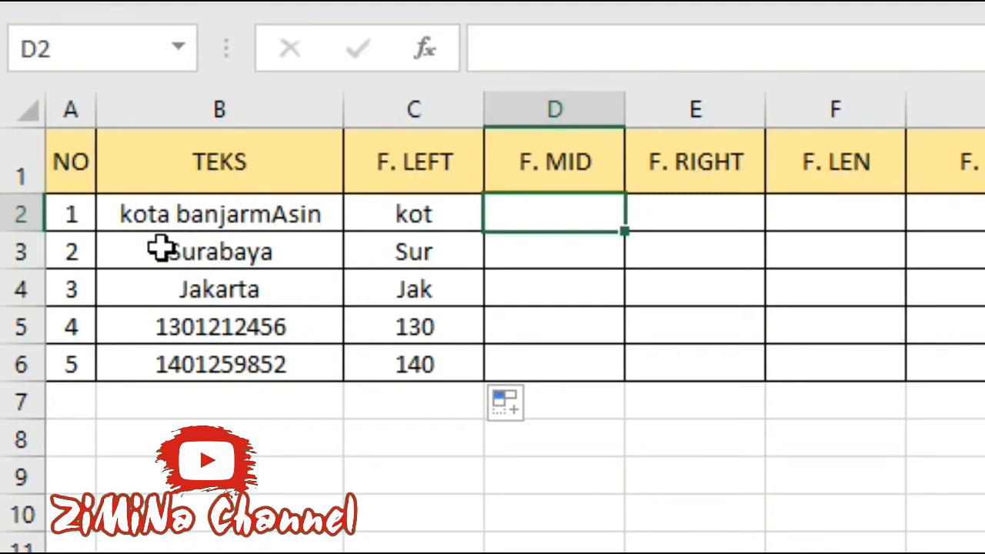
text(=)
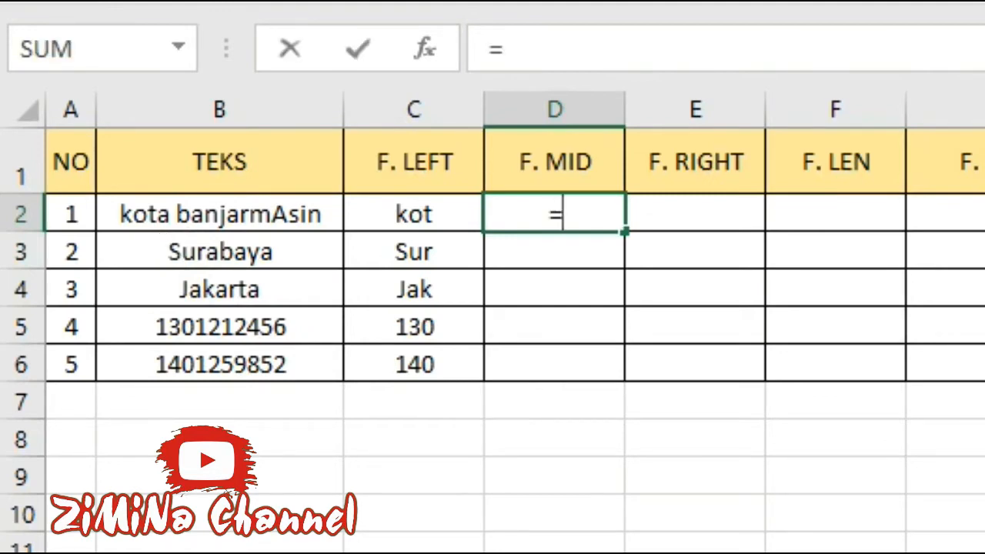
text(MID)
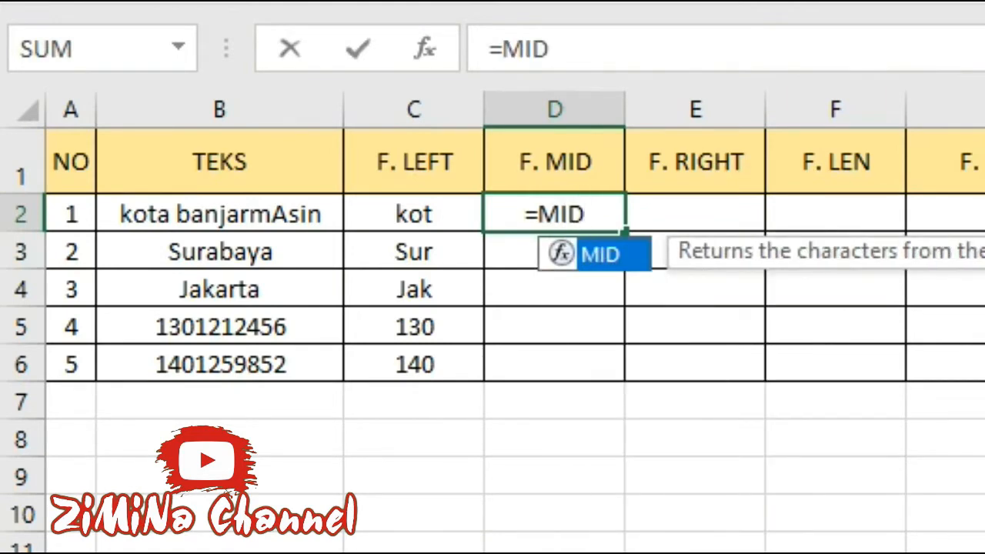
text(()
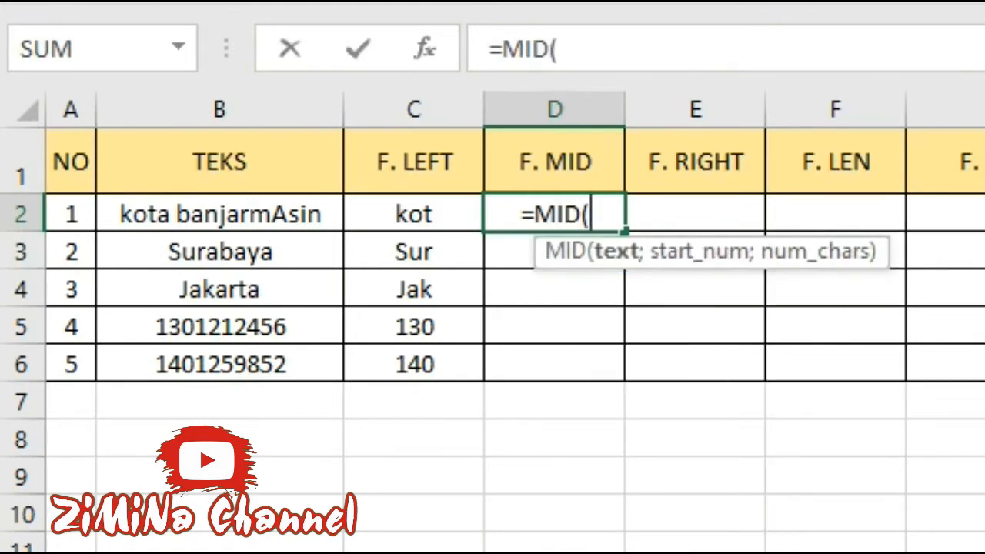
click(227, 229)
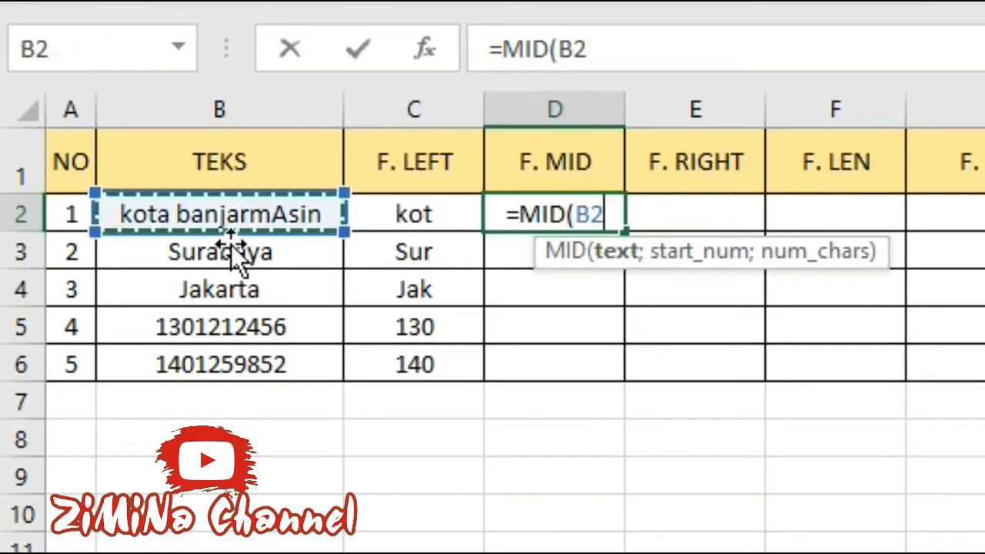
text(;)
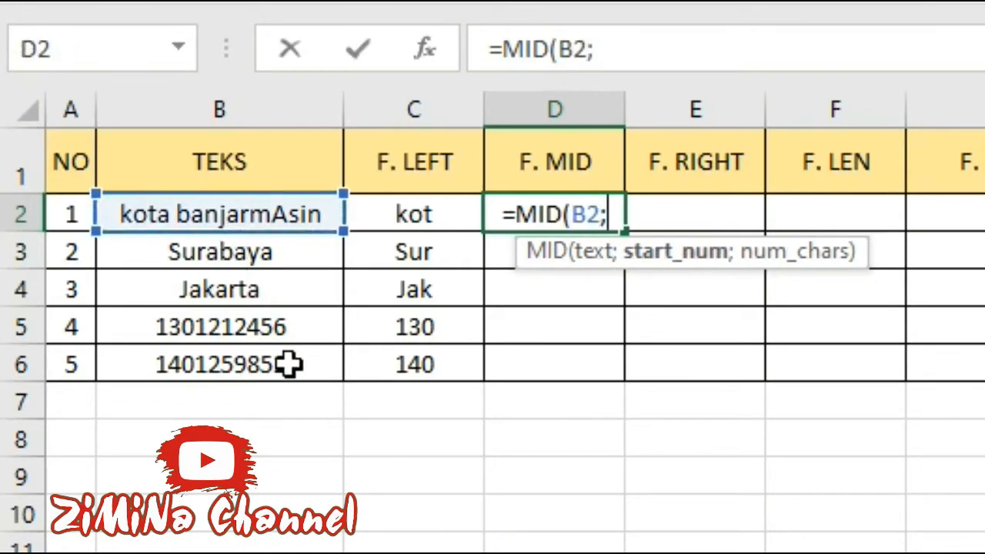
text(3)
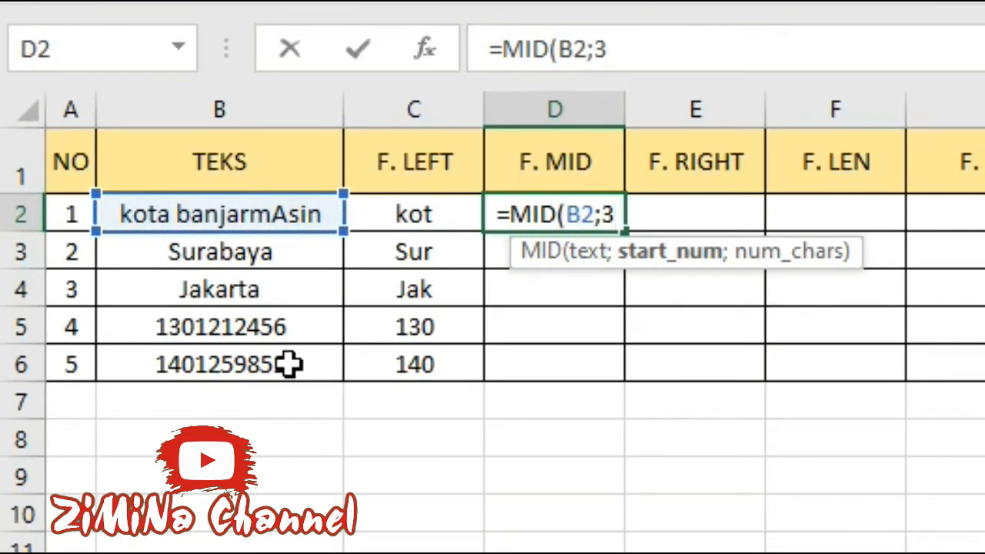
text(;)
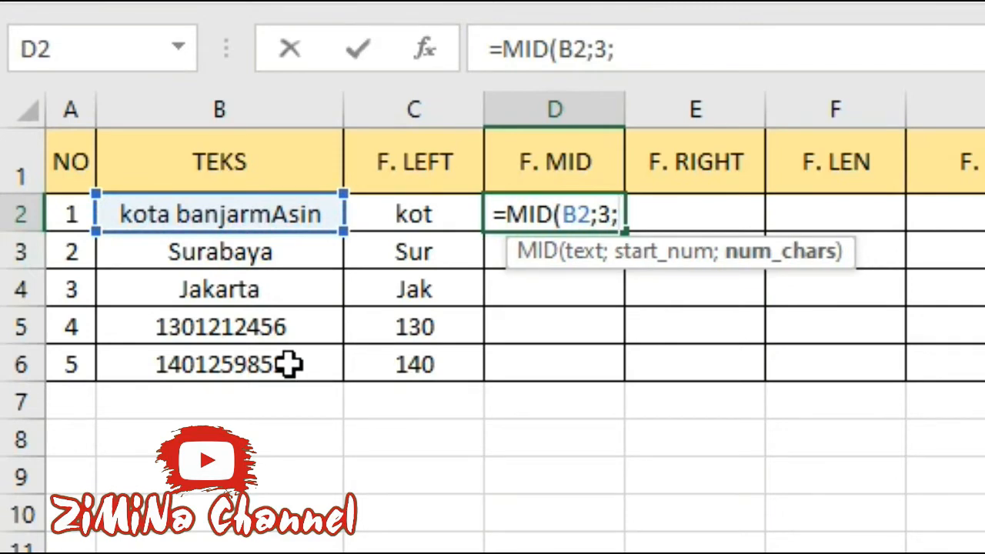
text(2)
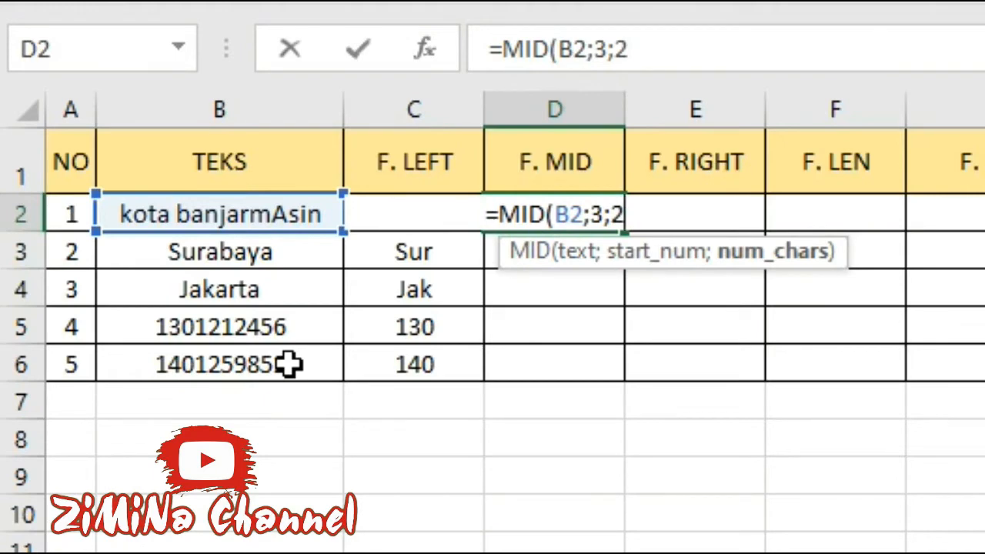
text())
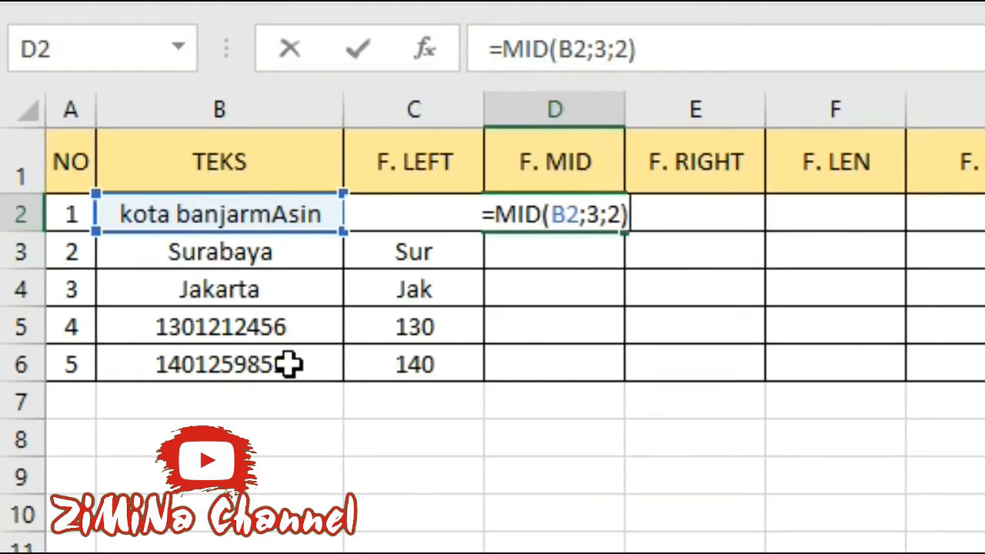
key(Return)
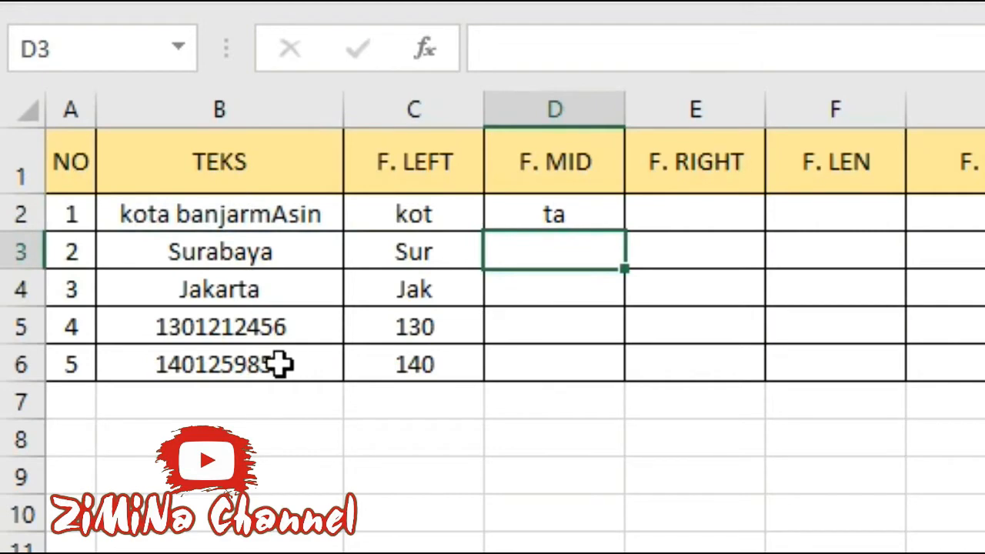
click(572, 223)
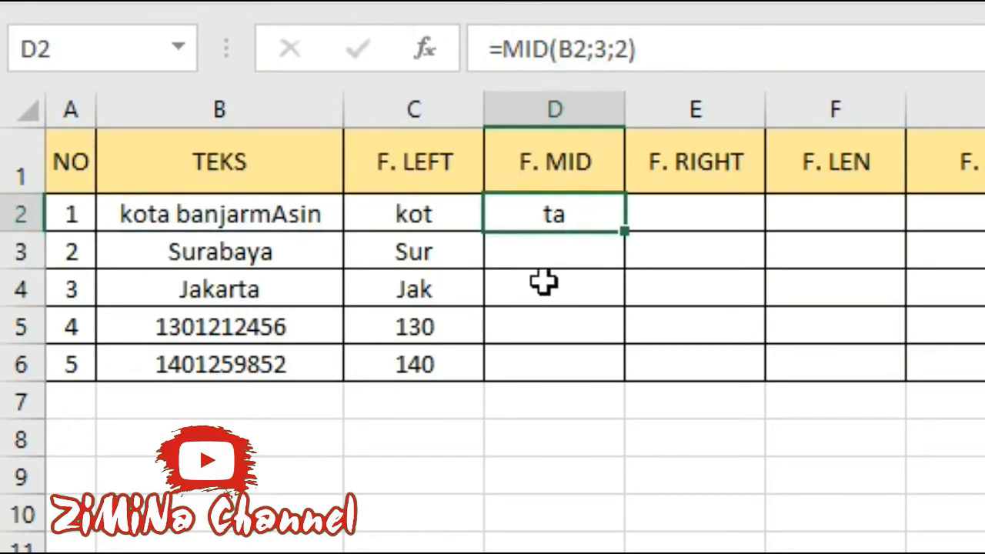
double_click(638, 245)
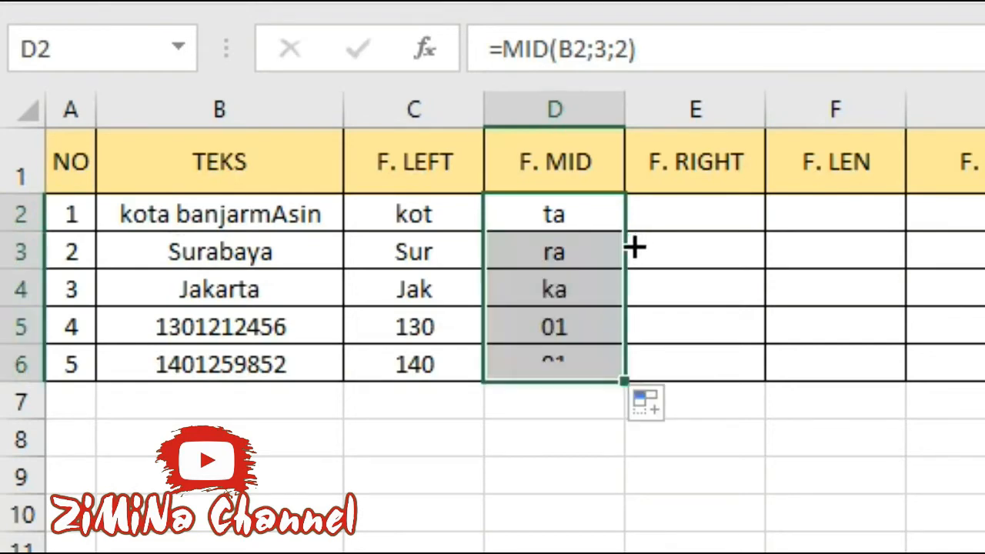
Enter =RIGHT(B2;4) in cell E2 of the F. RIGHT column and fill the formula down to E6
click(715, 227)
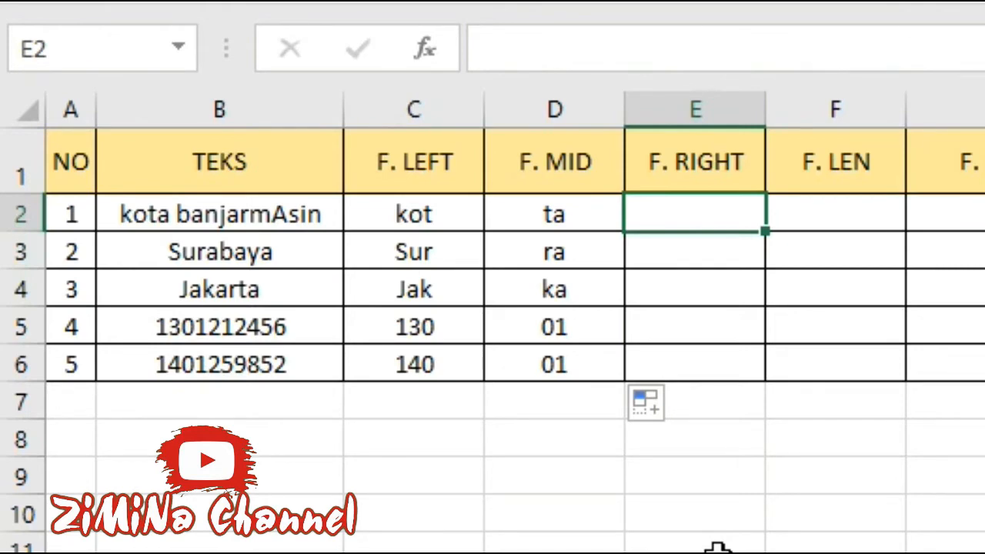
text(=)
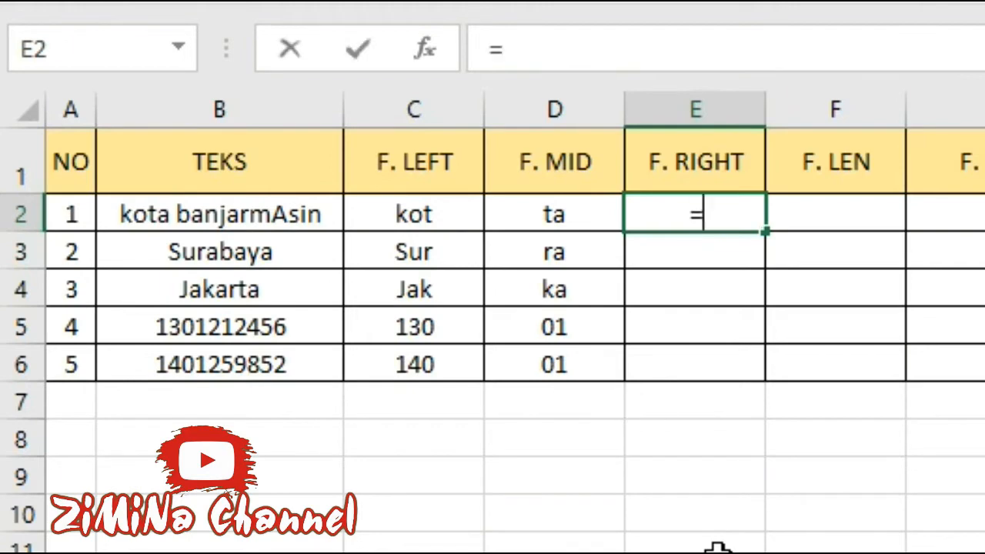
text(RIGHT)
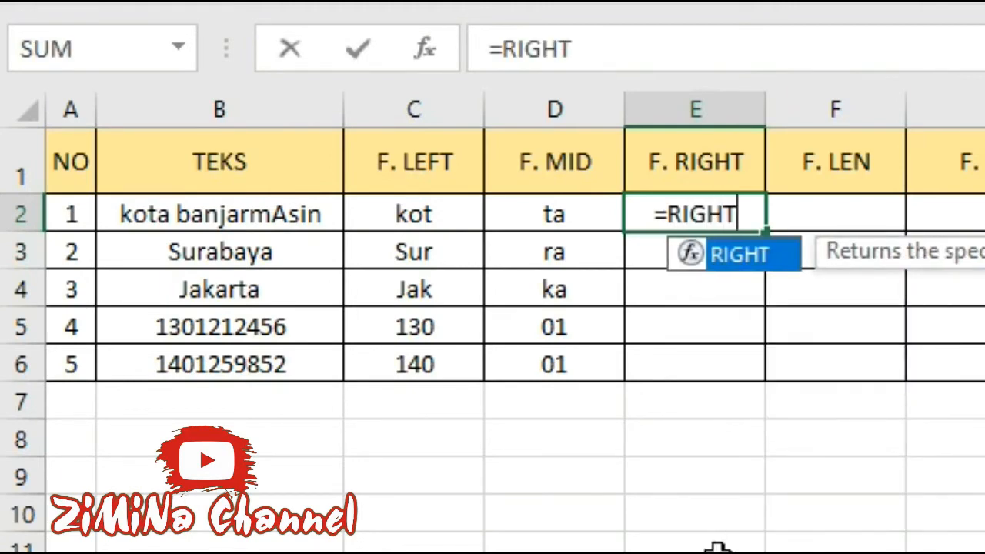
text(()
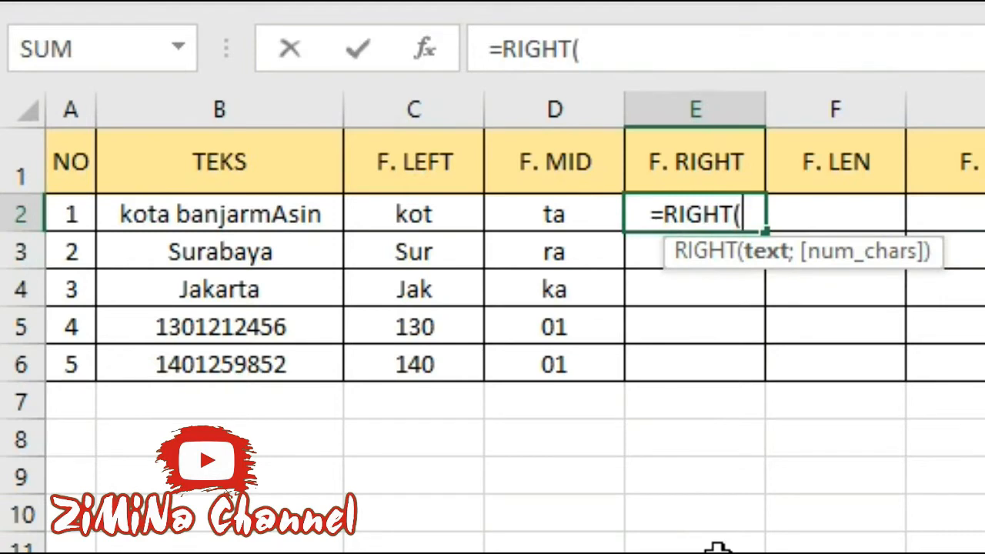
key(Left)
key(Left)
key(Left)
text(;)
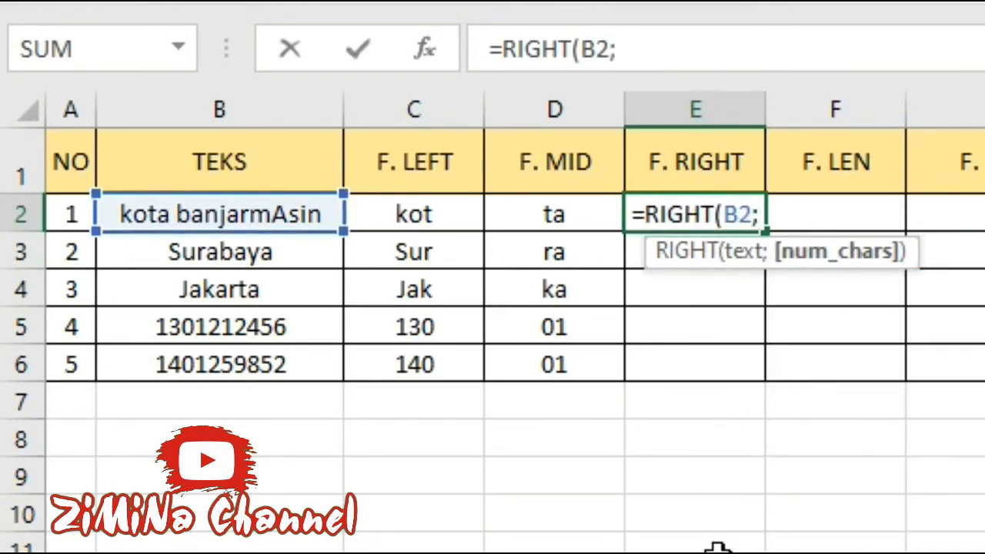
text(4)
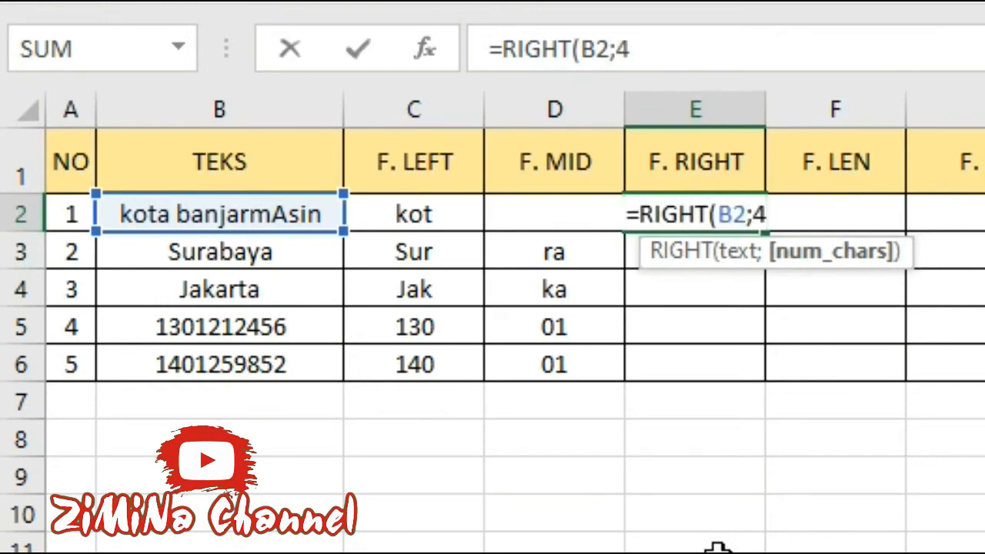
text())
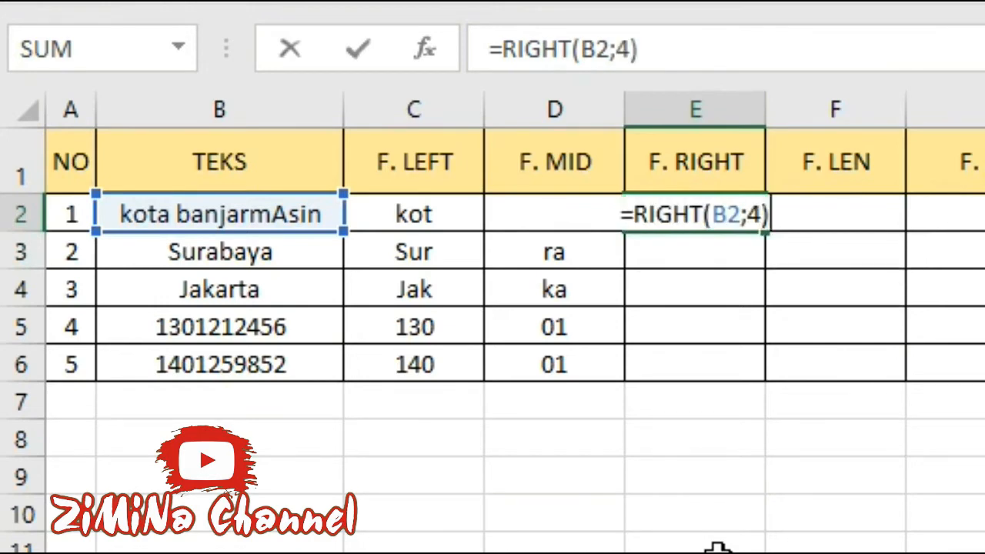
key(ctrl+Return)
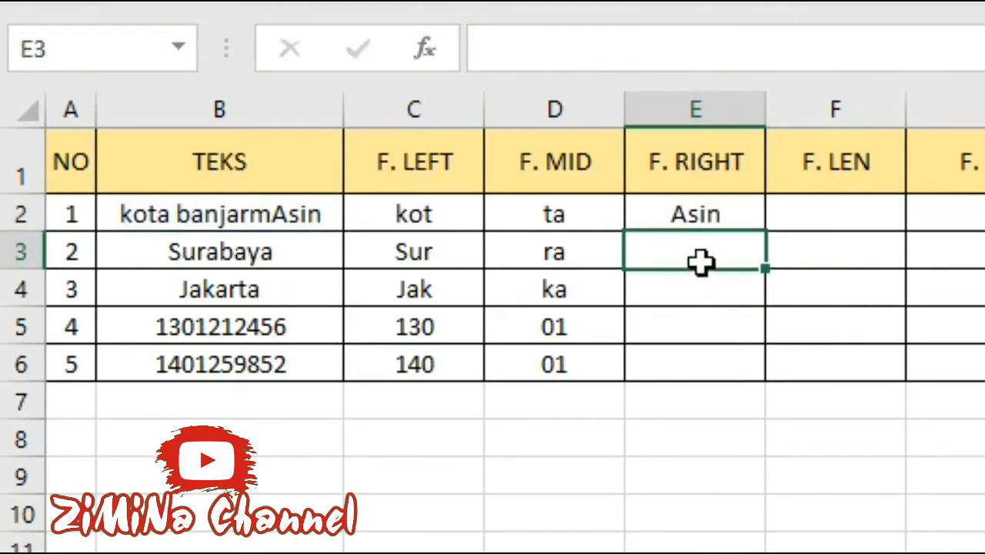
click(735, 223)
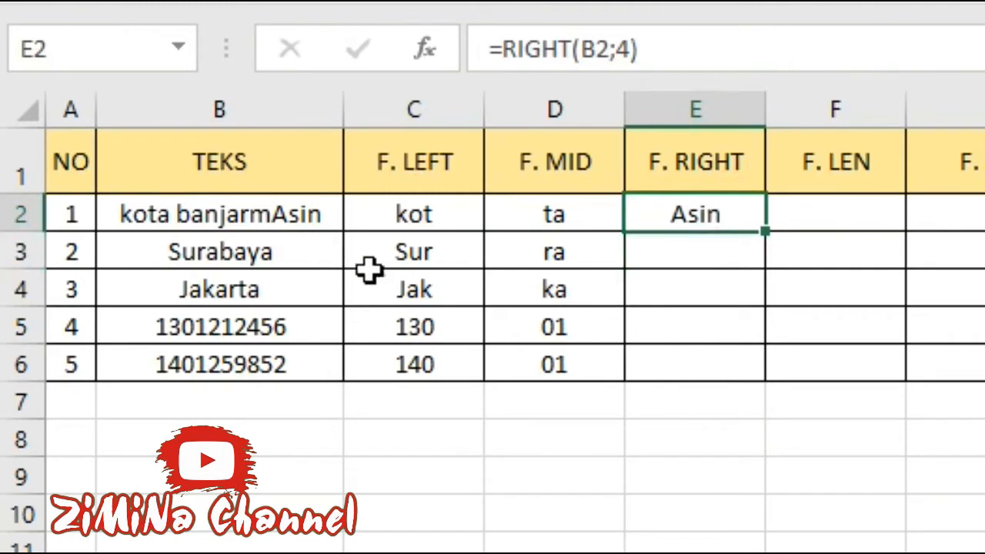
double_click(784, 245)
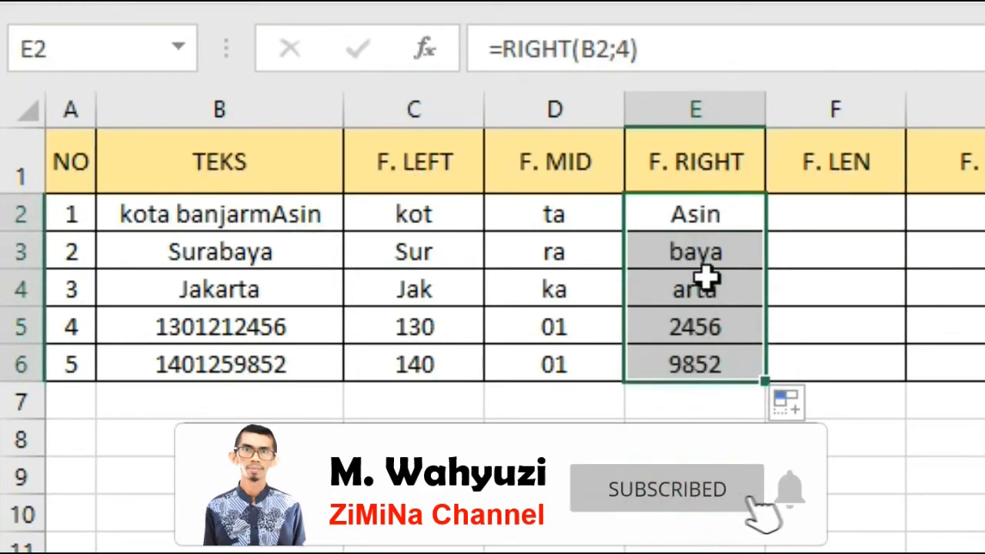
Enter =LEN(B2) in cell F2 of the F. LEN column, fill it down to F6 and check the copied formulas
click(861, 221)
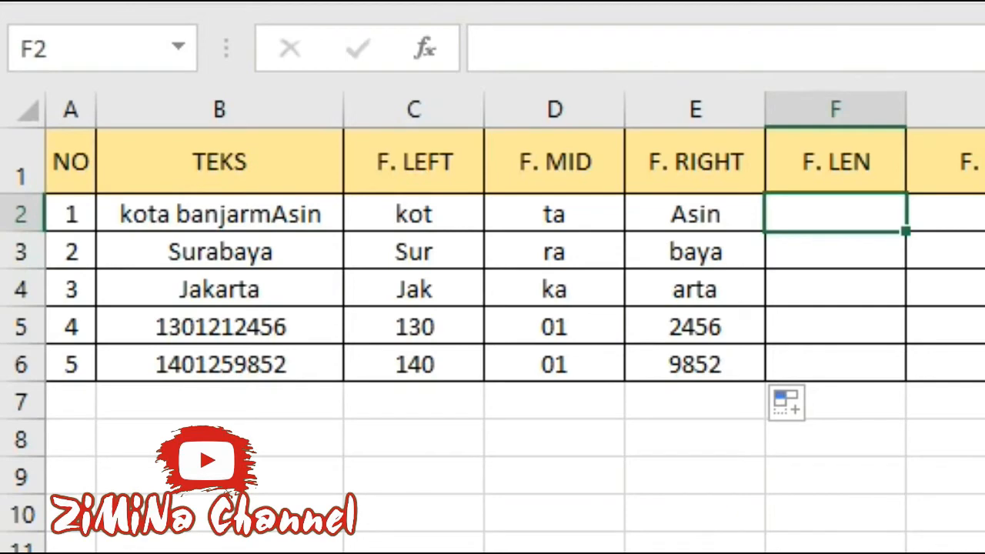
text(=)
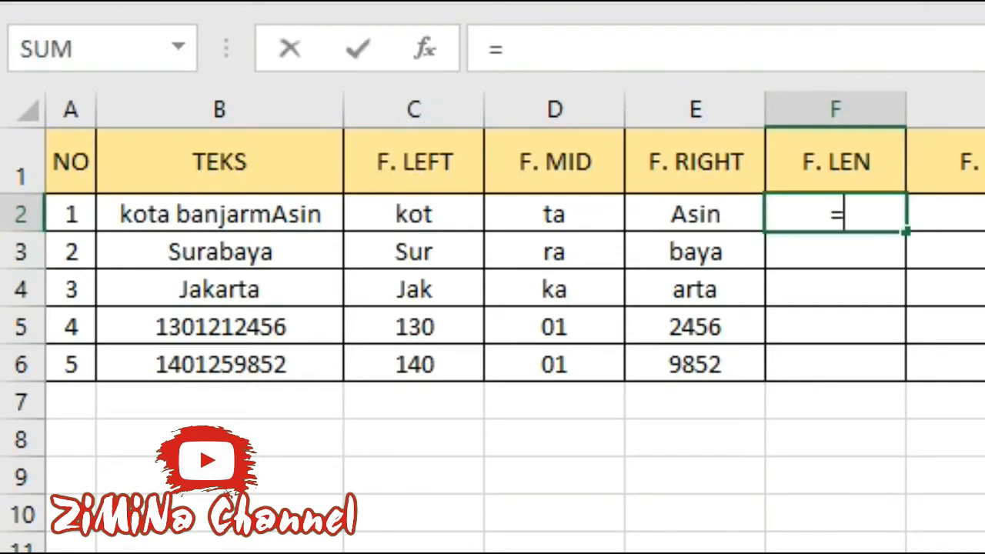
text(LEN)
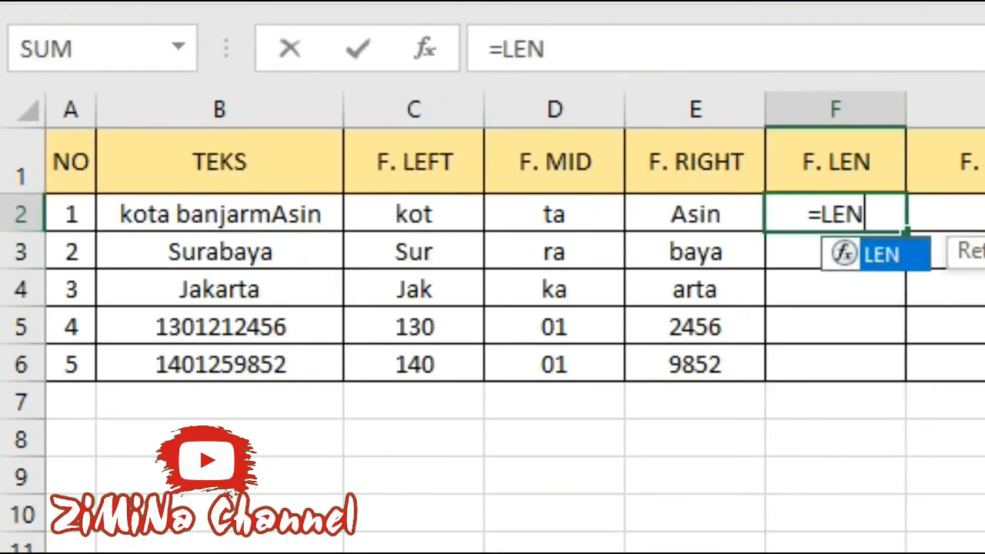
text((B2)
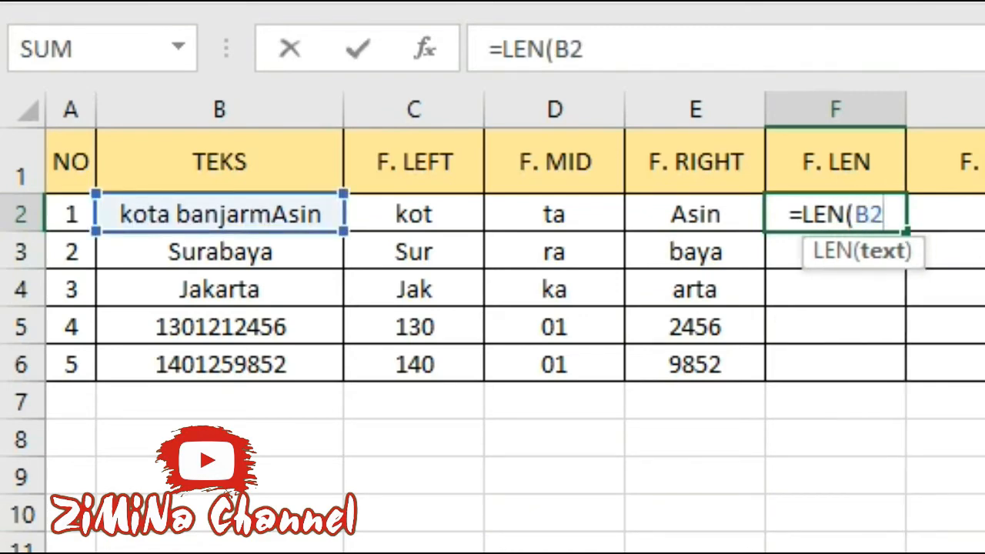
text())
key(Return)
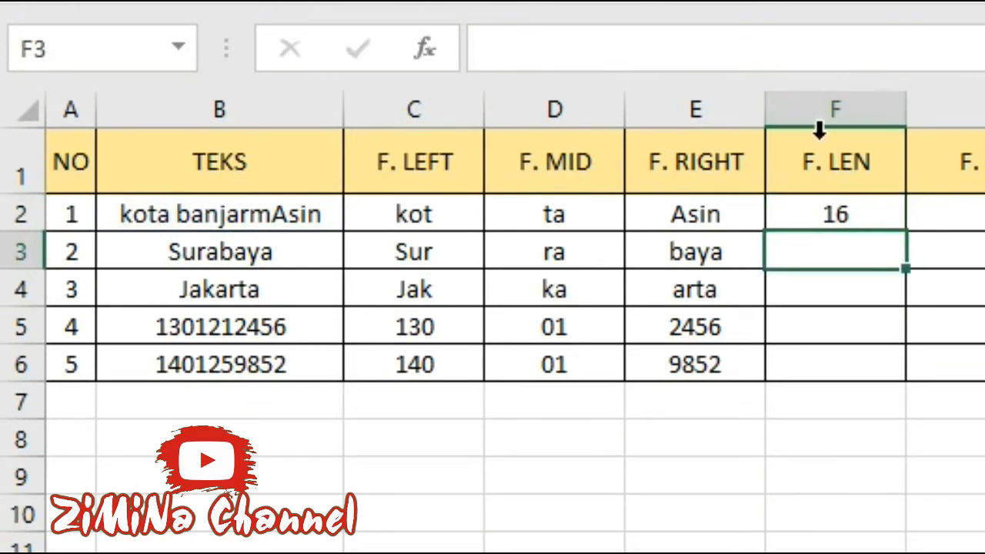
click(860, 220)
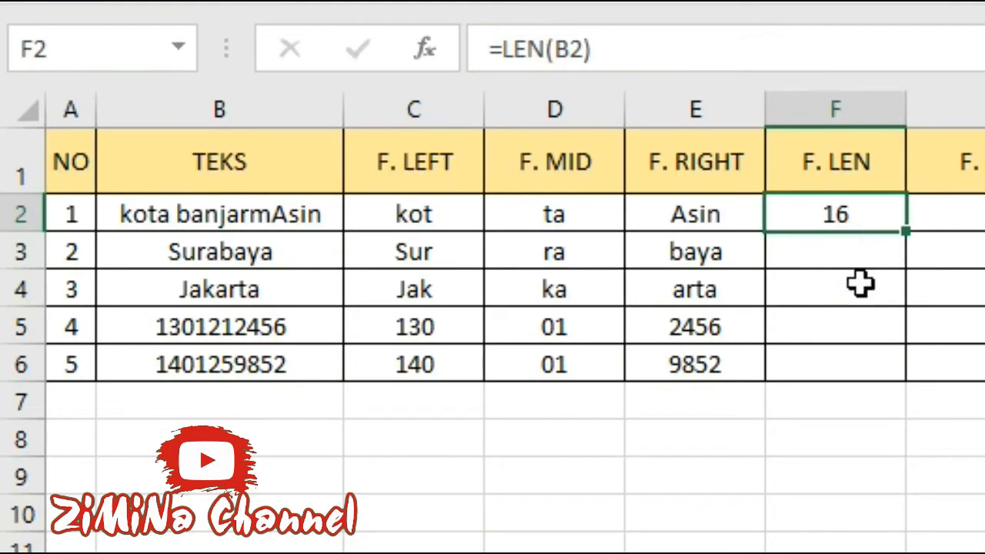
double_click(920, 248)
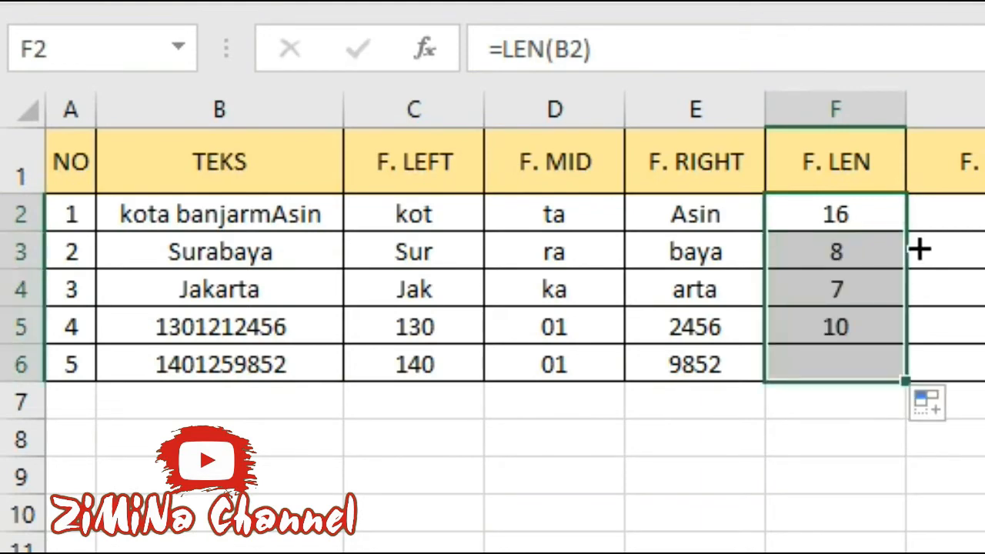
click(866, 263)
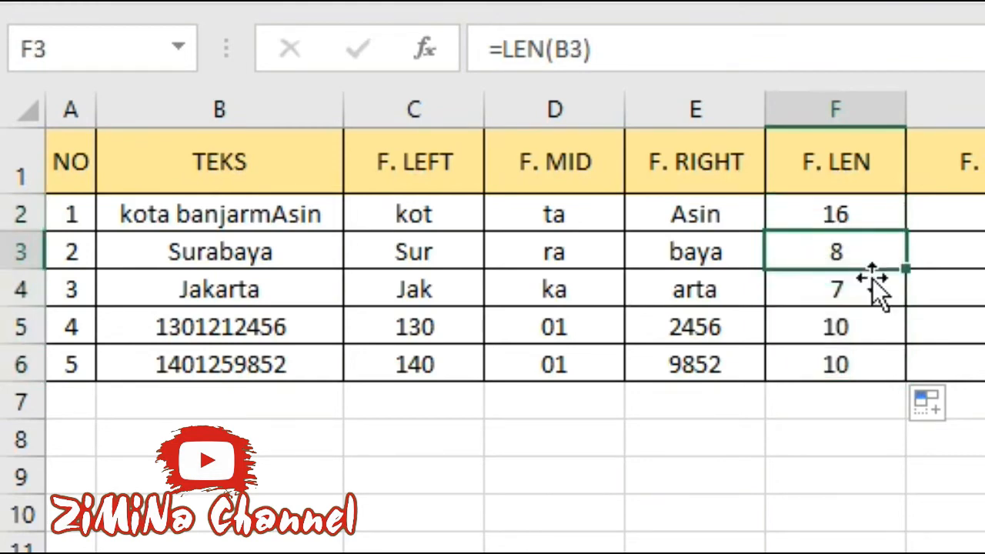
click(875, 300)
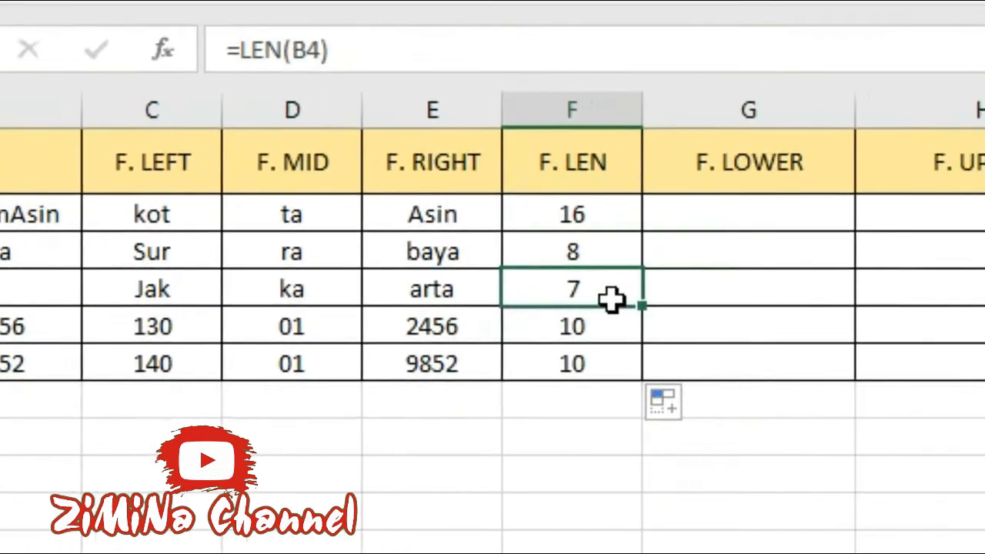
Enter =LOWER(B2) in cell G2 of the F. LOWER column and fill the formula down to G6
click(372, 224)
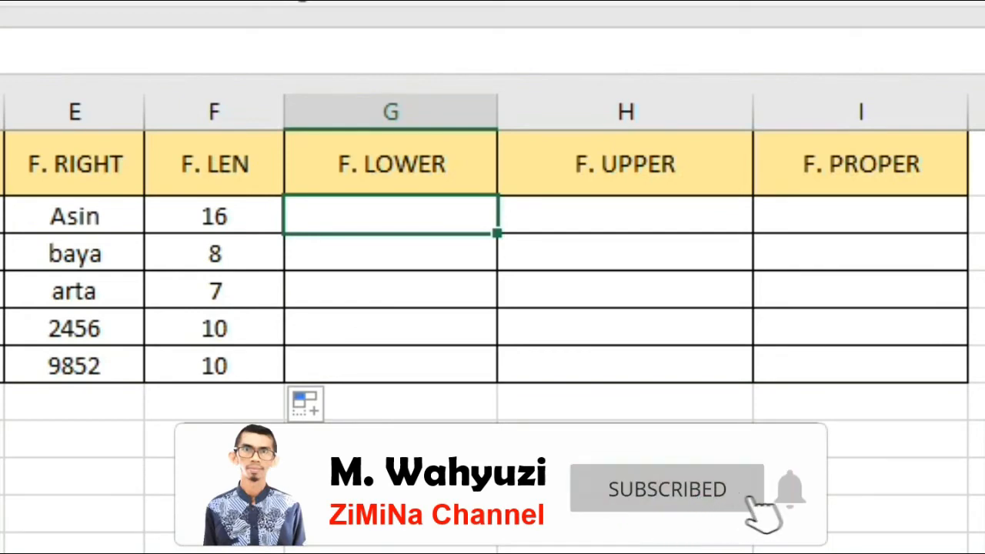
text(=)
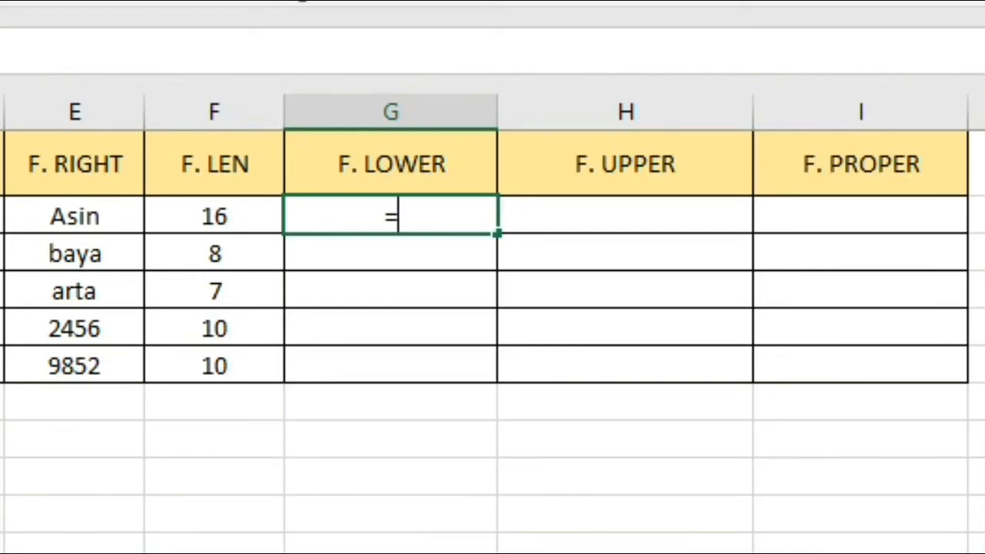
text(LOWER)
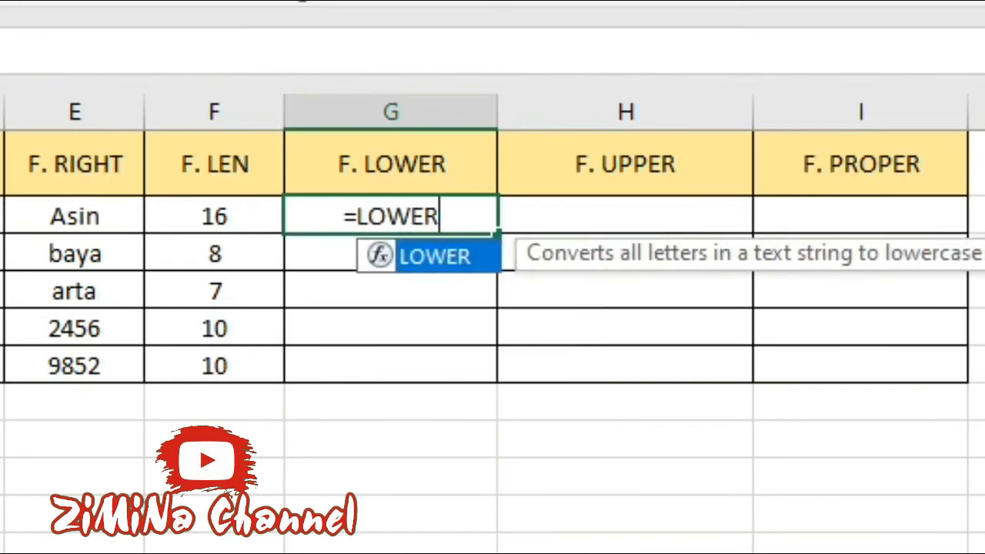
text((B2))
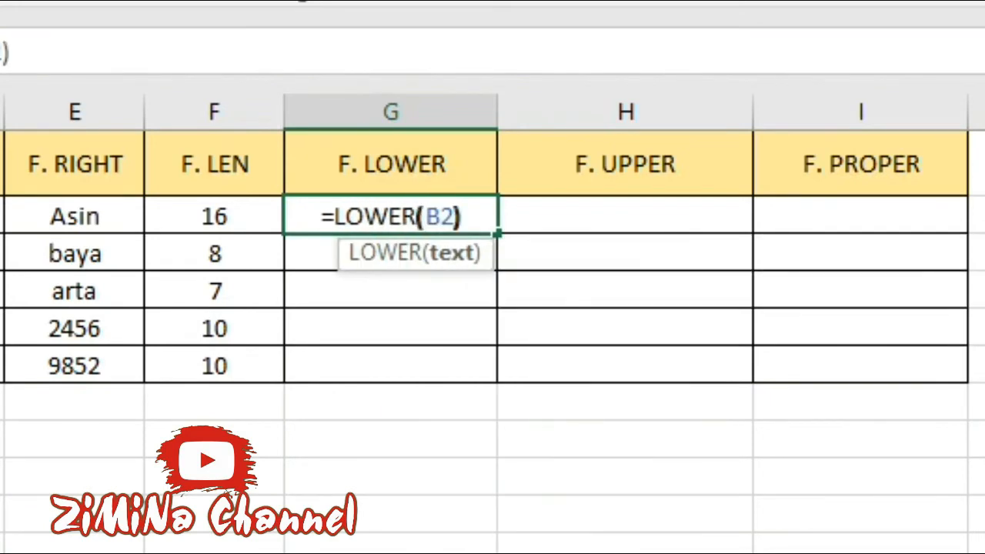
key(Return)
key(Up)
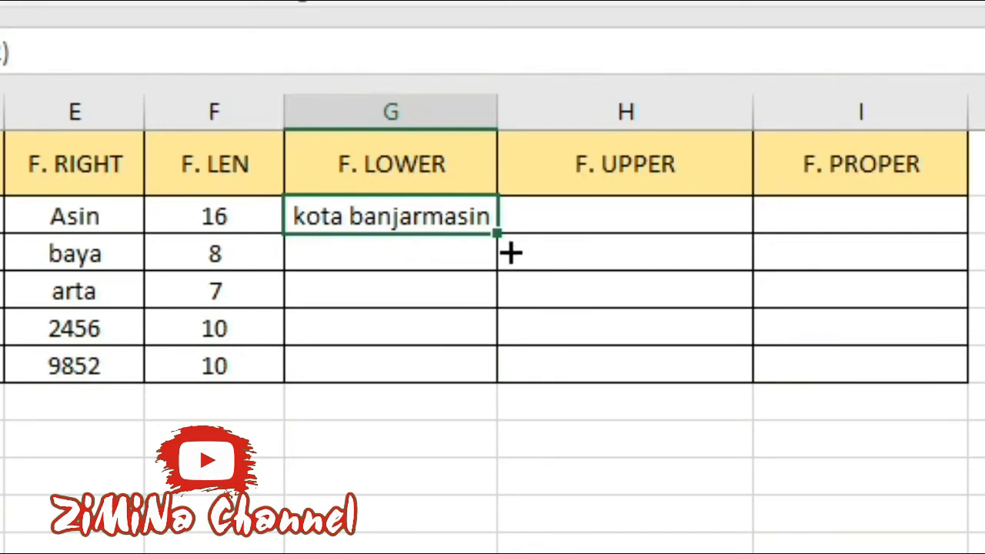
double_click(498, 234)
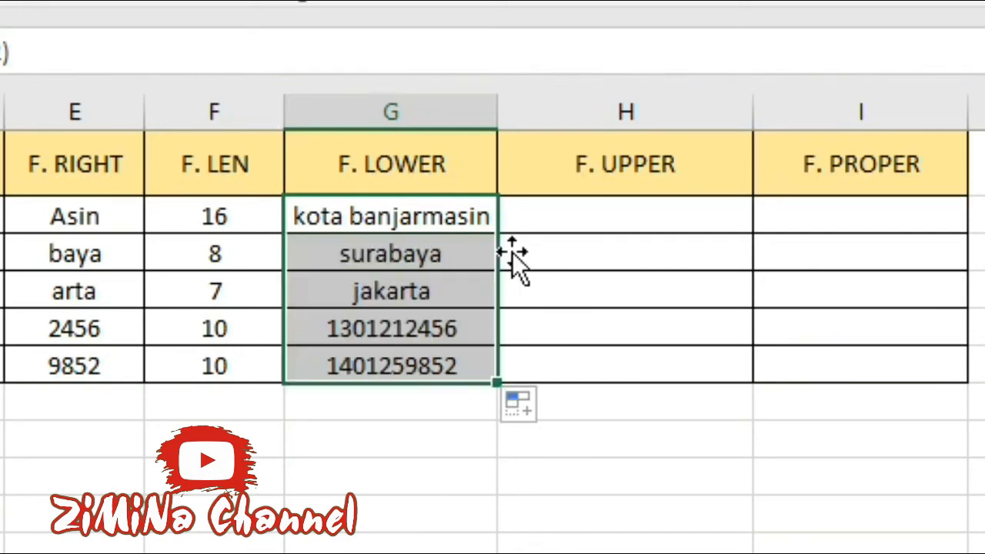
Enter =UPPER(B2) in cell H2 of the F. UPPER column and fill the formula down to H6
click(659, 227)
text(=)
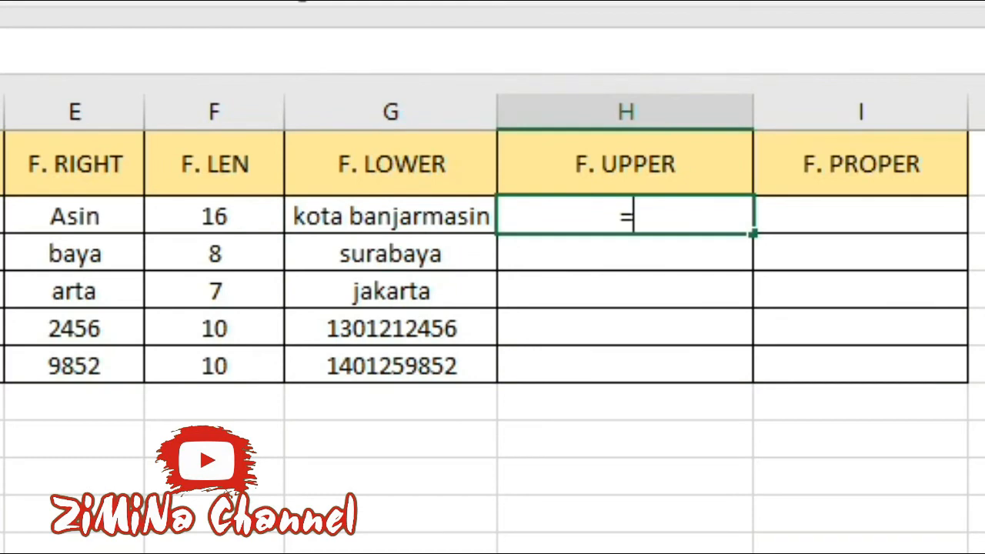
text(UPPER()
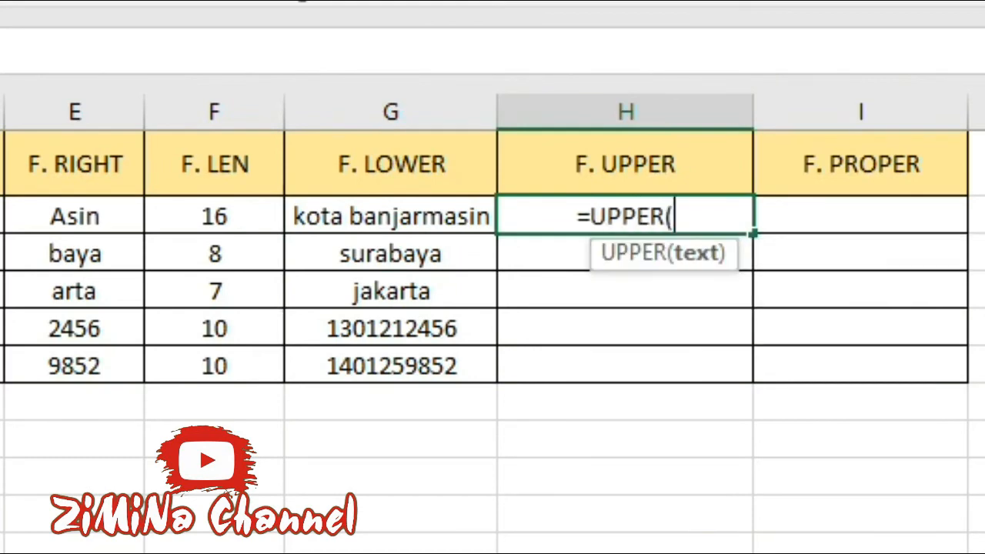
text(B2))
key(Return)
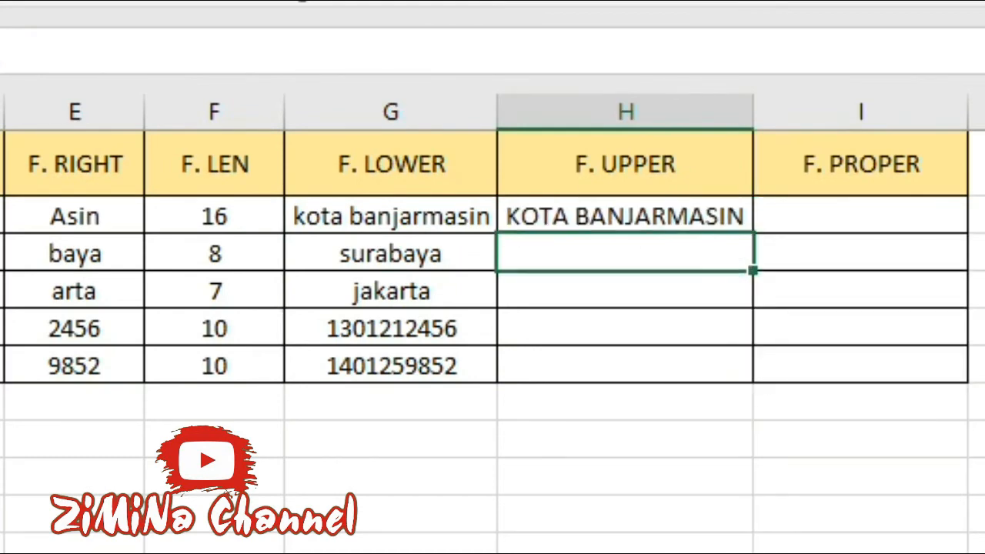
click(657, 227)
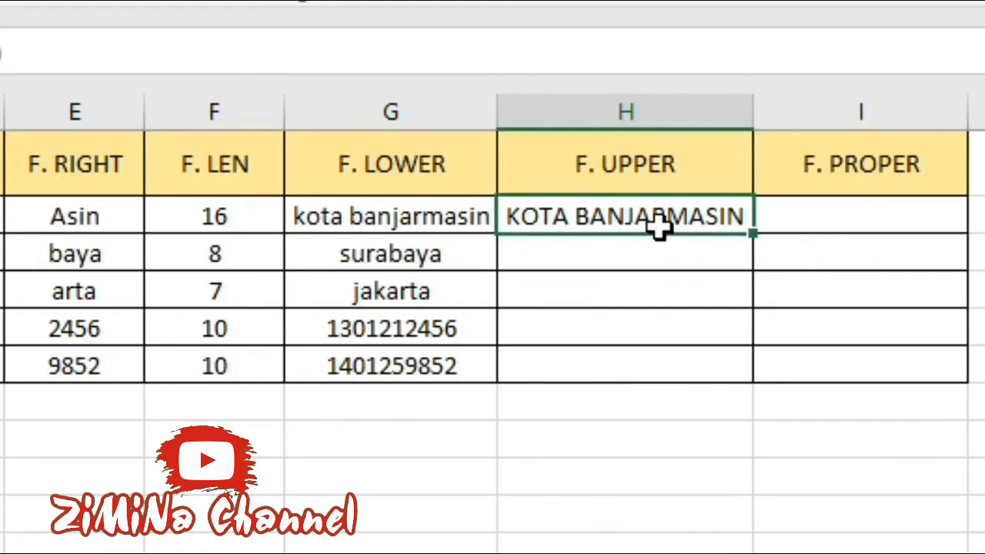
double_click(754, 233)
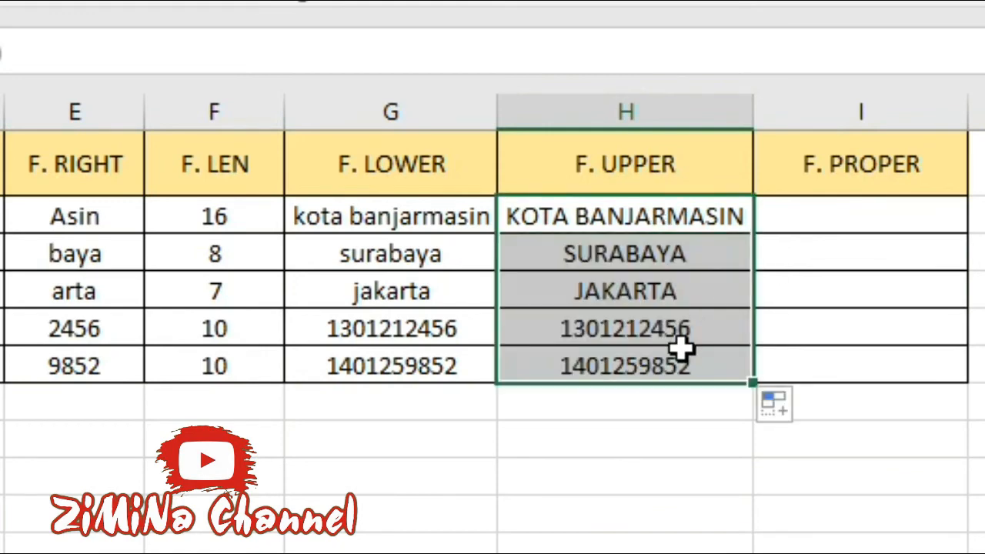
Enter =PROPER(B2) in cell I2 of the F. PROPER column and fill the formula down to I6
click(872, 229)
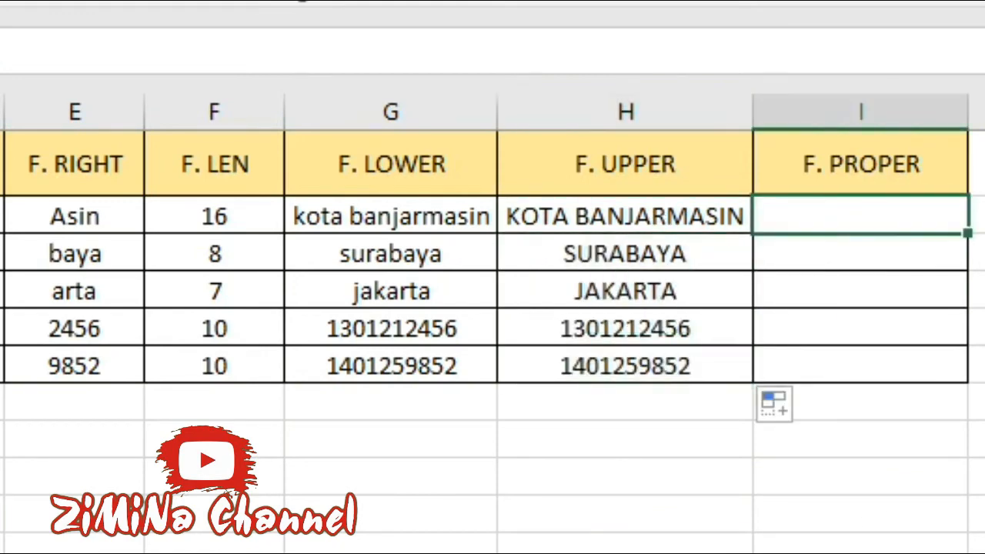
text(=)
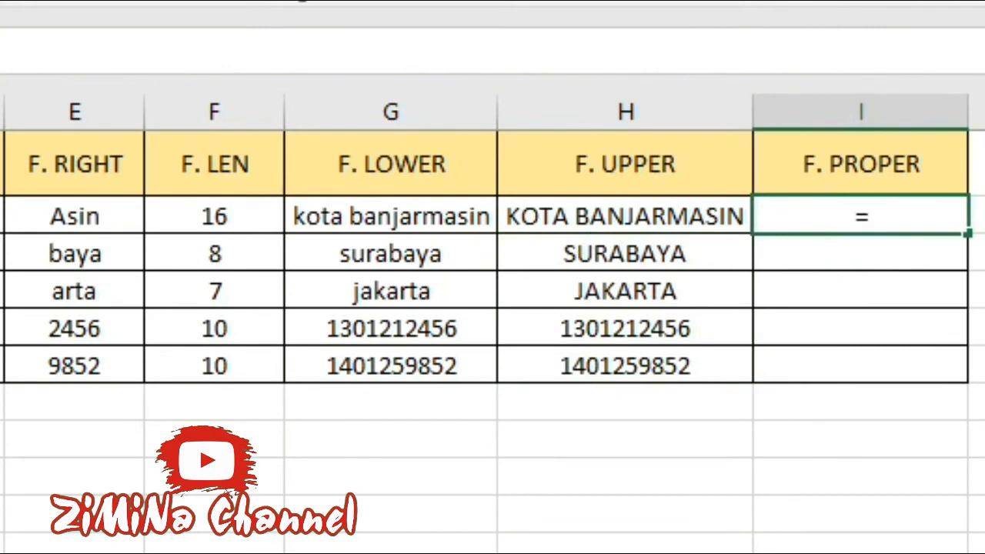
text(PROPER(B2))
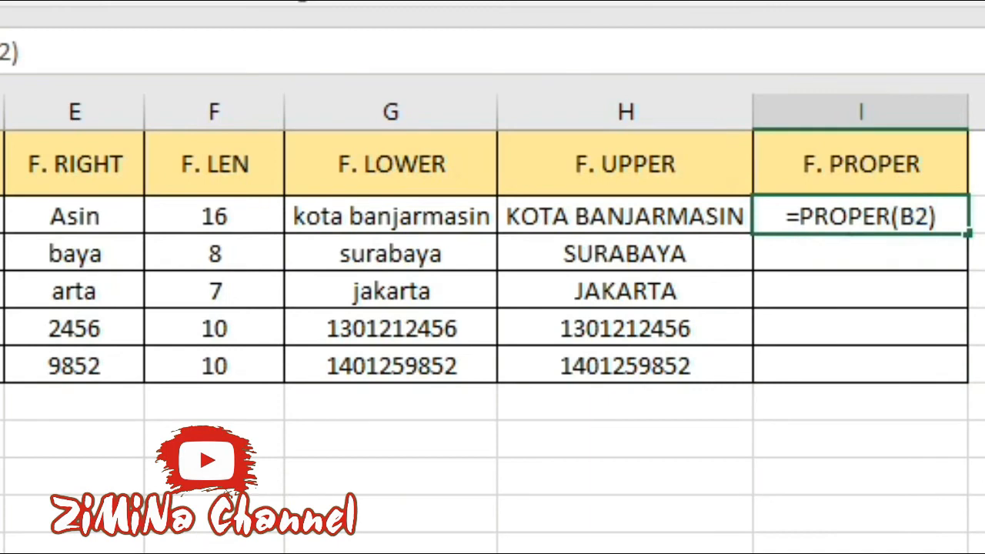
key(Return)
click(827, 223)
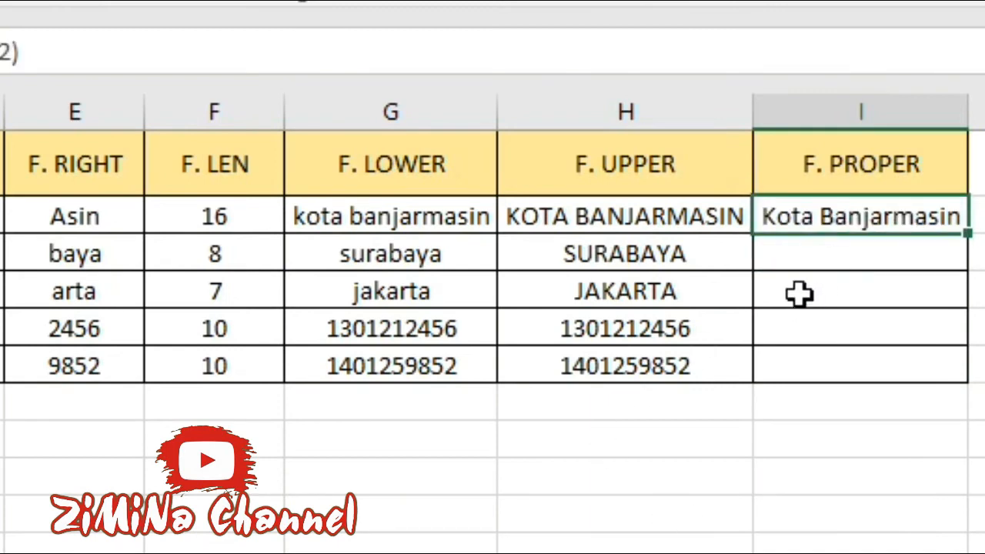
double_click(974, 247)
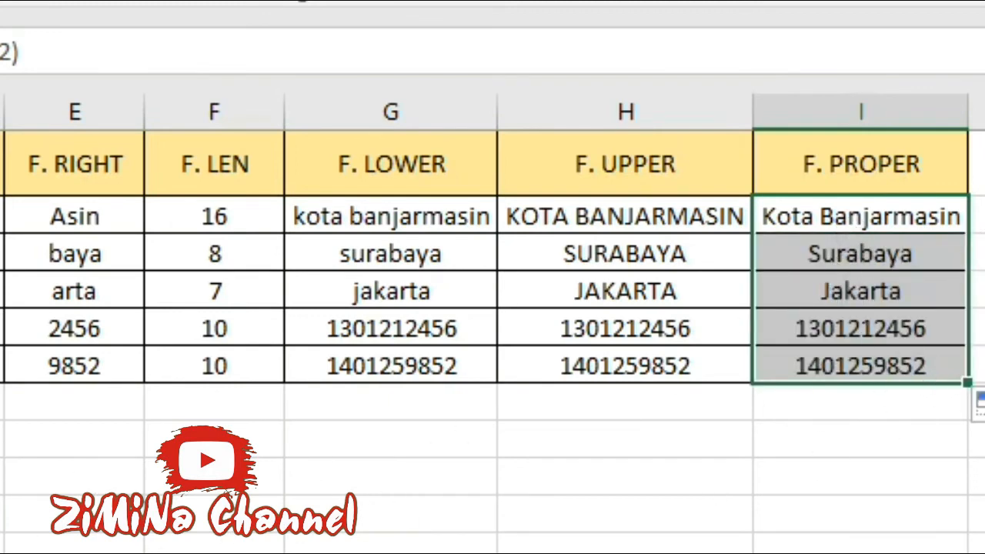
click(46, 436)
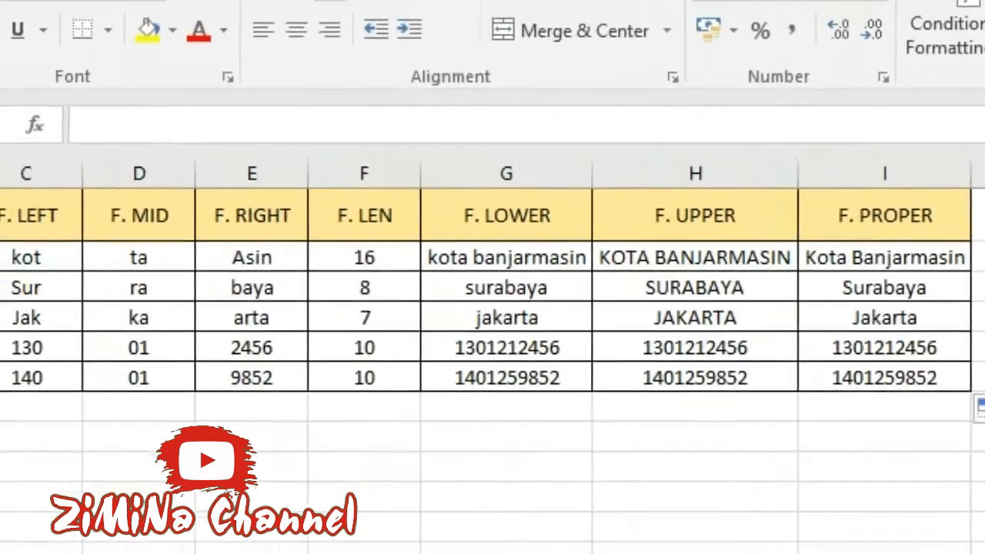